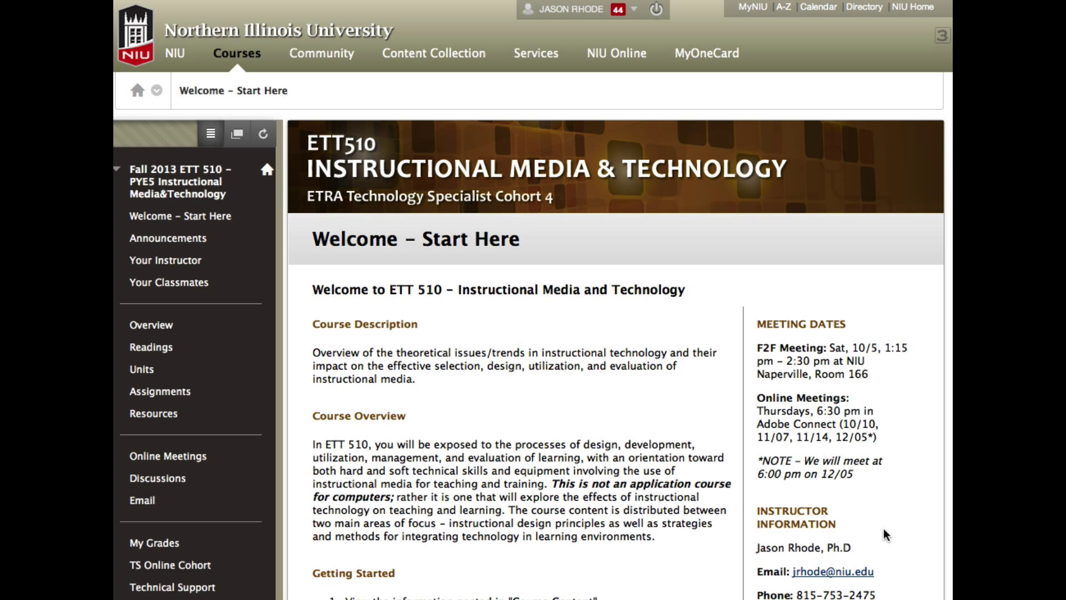
# Expand Group 0 under My Groups and look over its list of group tools.
pyautogui.scroll(-5, 883, 529)
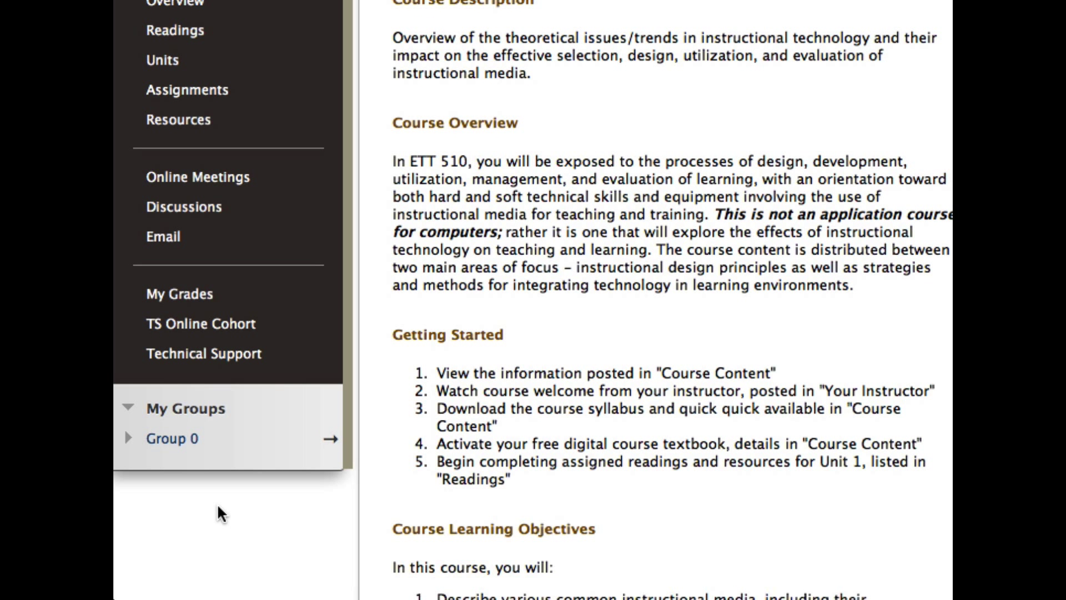
pyautogui.click(169, 442)
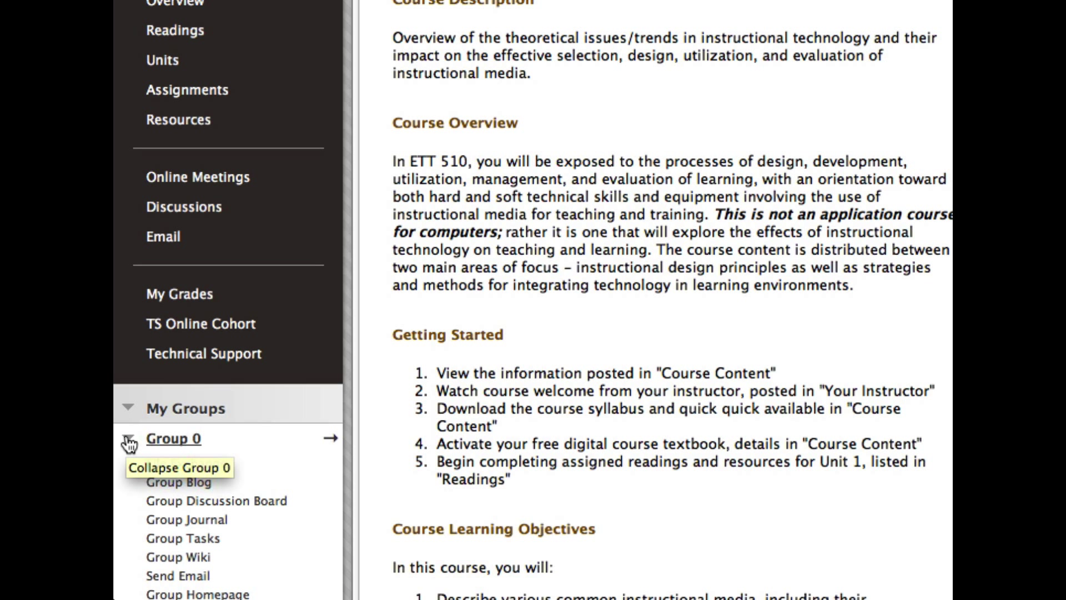
pyautogui.scroll(-1, 245, 454)
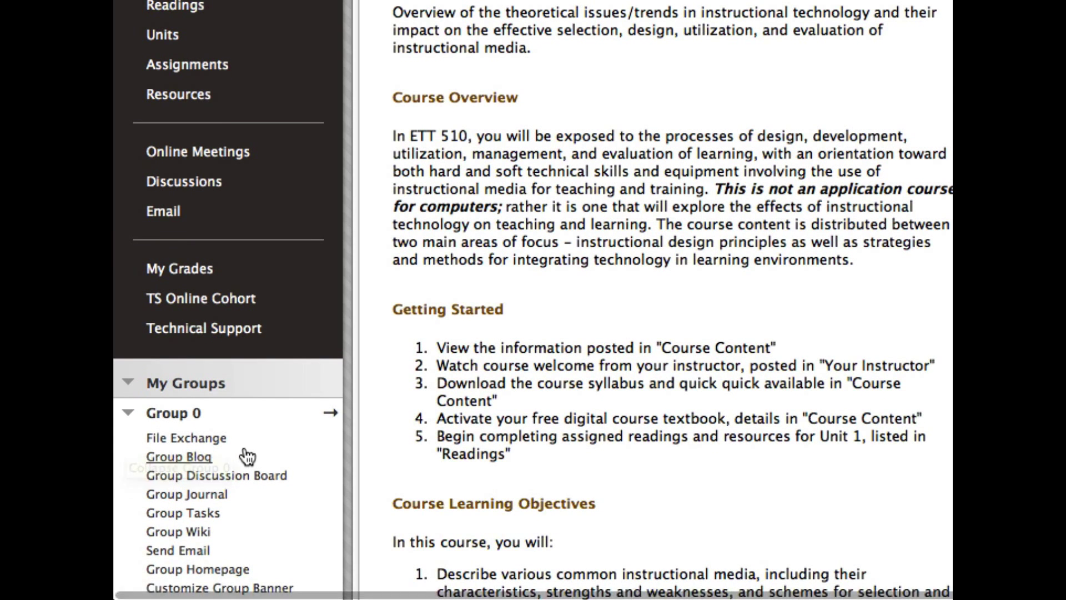
pyautogui.scroll(-3, 245, 454)
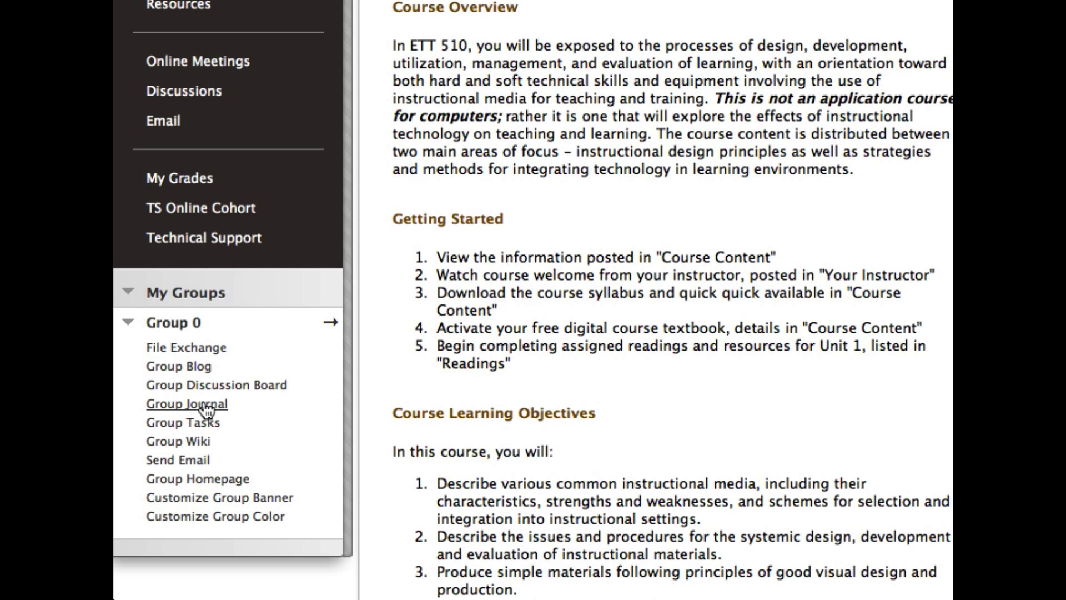
pyautogui.scroll(1, 221, 348)
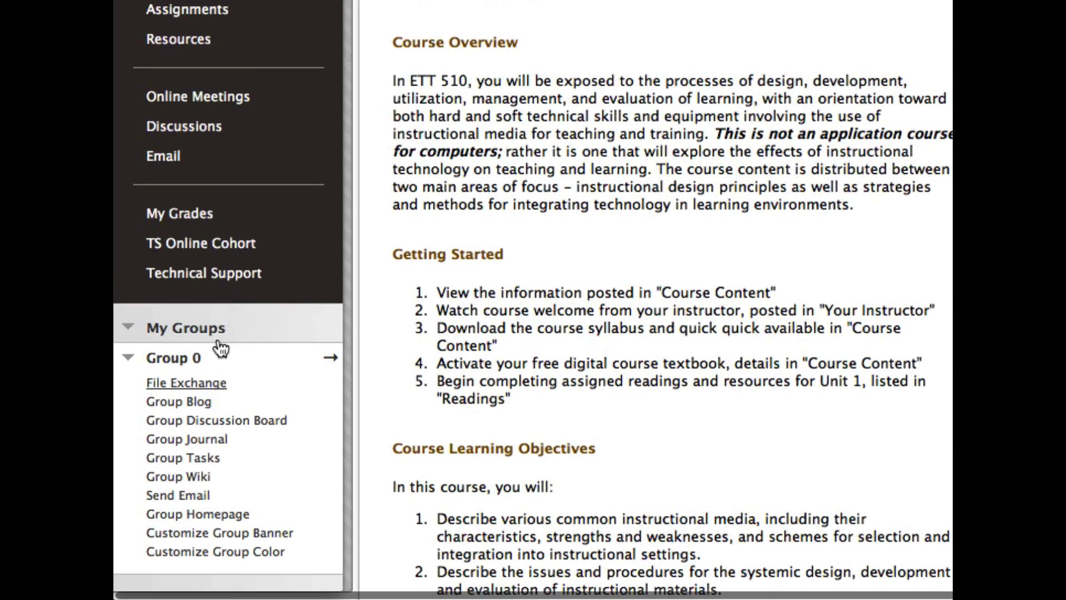
pyautogui.scroll(8, 221, 348)
pyautogui.scroll(-5, 211, 111)
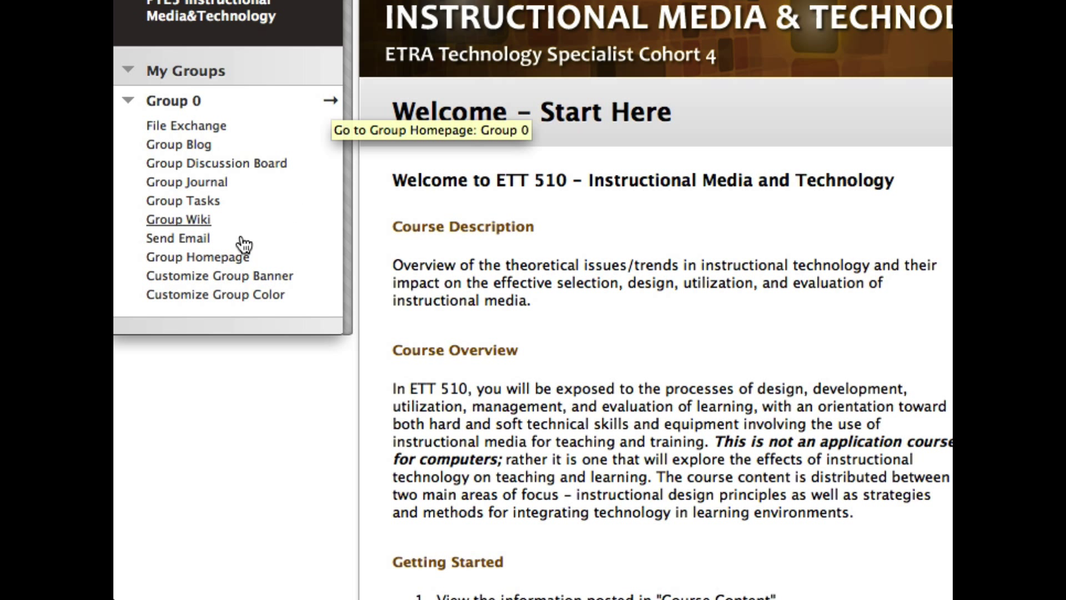
# Open the Group 0 homepage and review its properties, members, meeting room link, tools and assignments.
pyautogui.click(205, 260)
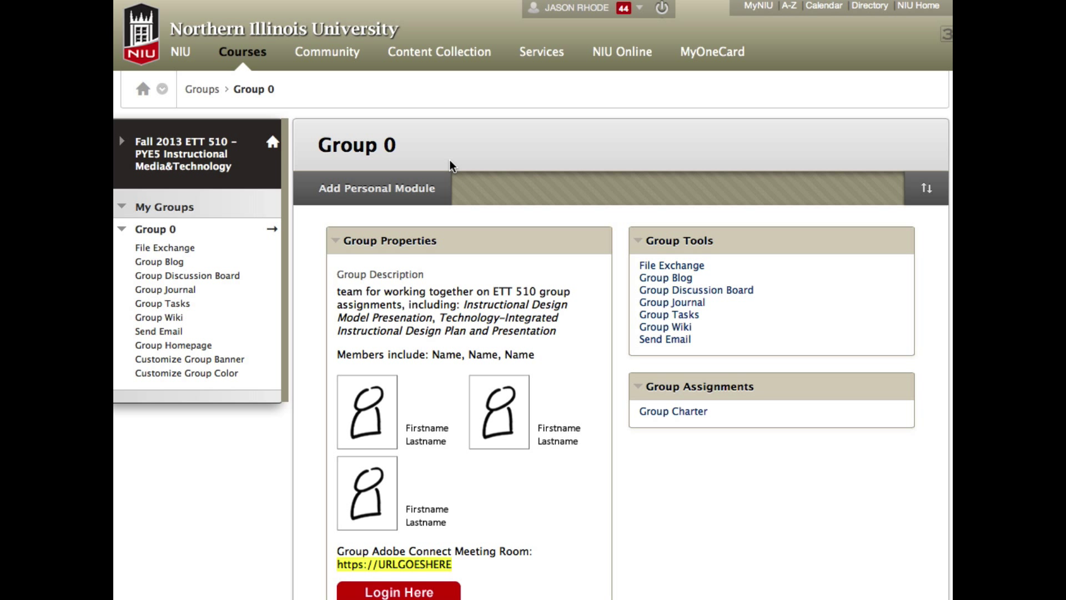
pyautogui.scroll(-2, 561, 300)
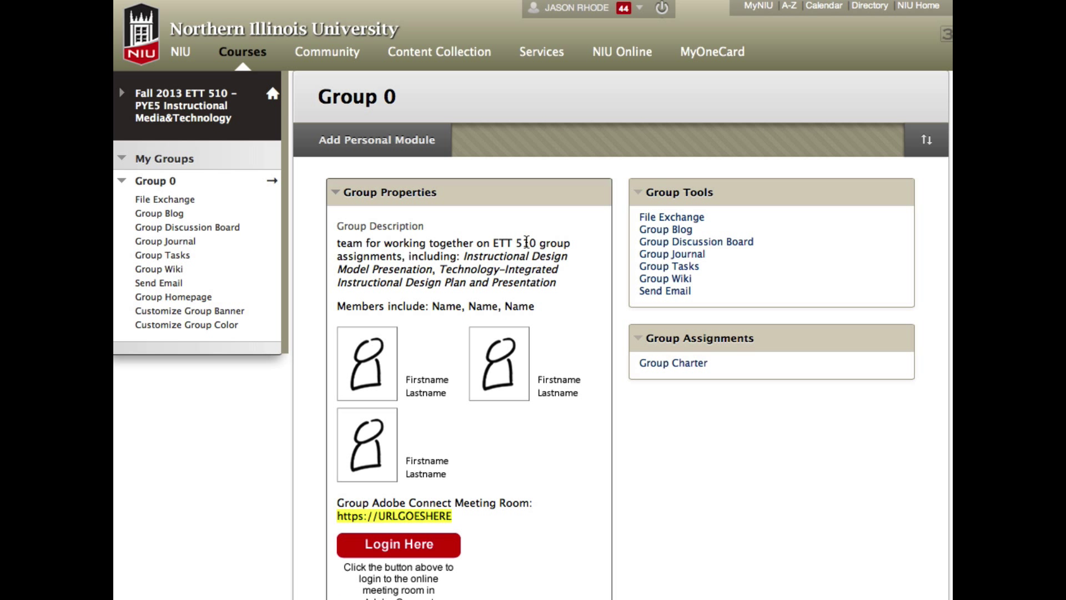
pyautogui.scroll(-3, 527, 242)
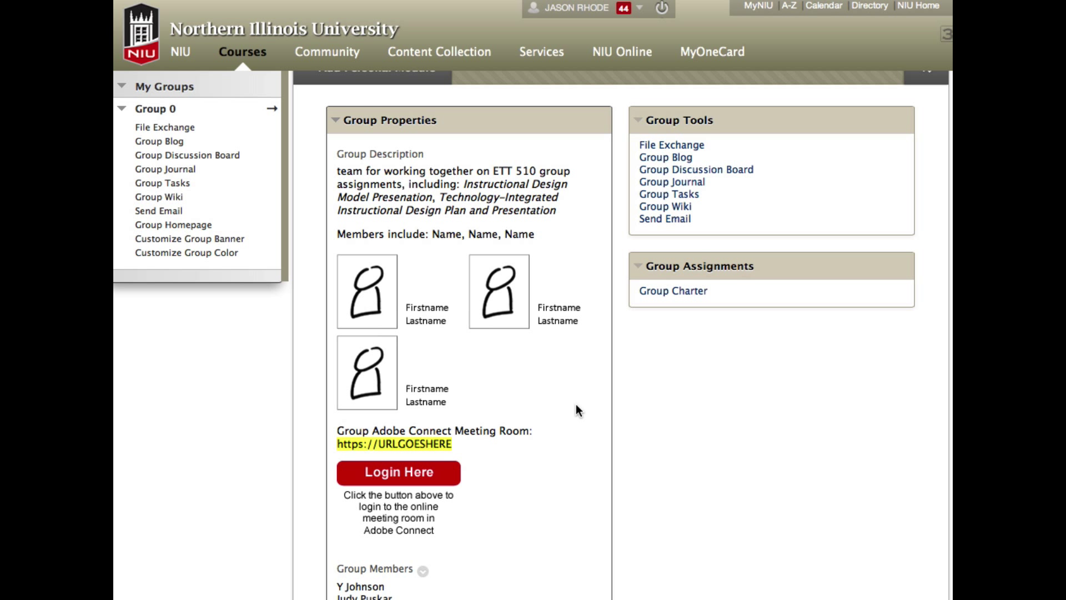
pyautogui.scroll(-2, 576, 404)
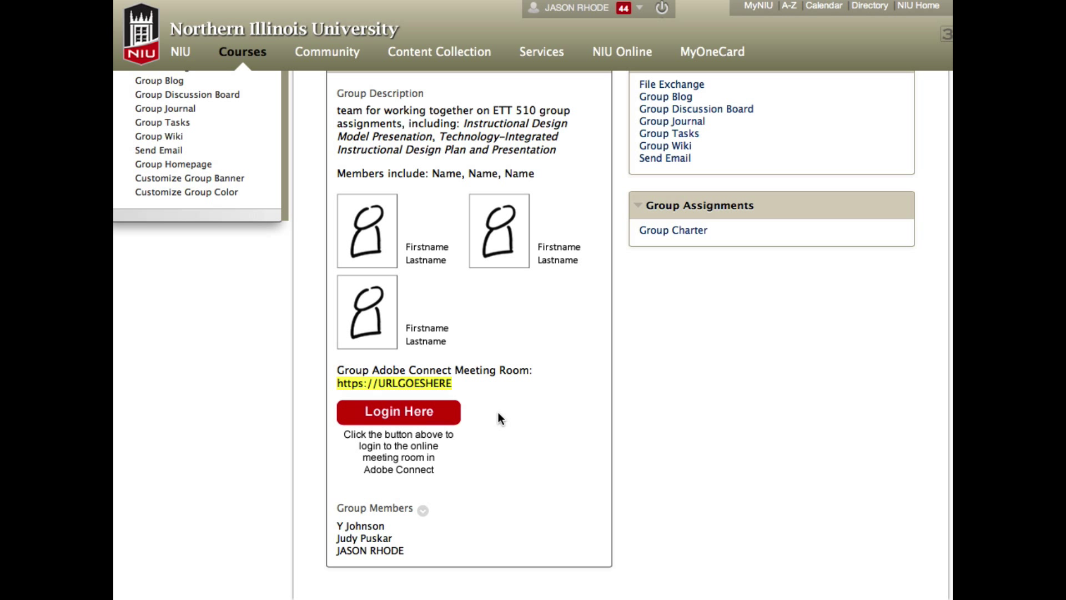
pyautogui.scroll(5, 498, 412)
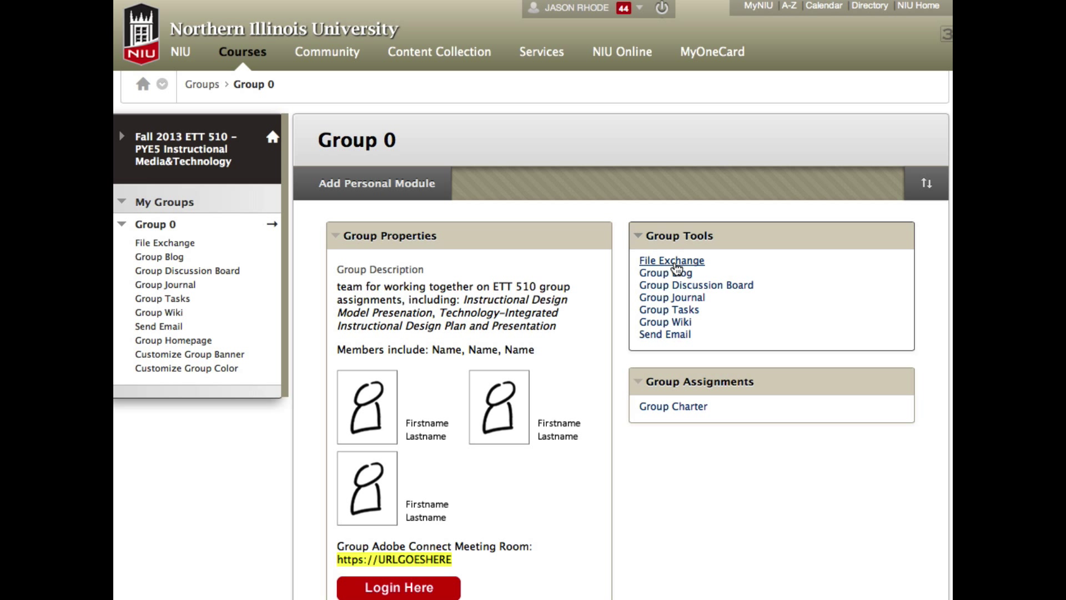
# View Group 0's File Exchange and Group Blog, returning to the group homepage after each.
pyautogui.click(677, 269)
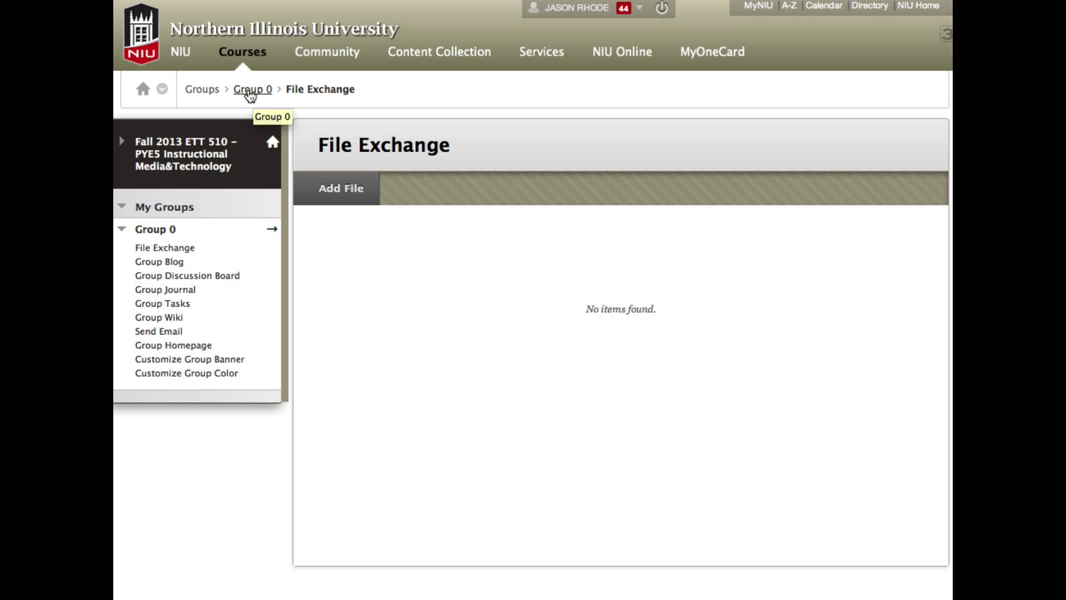
pyautogui.click(250, 90)
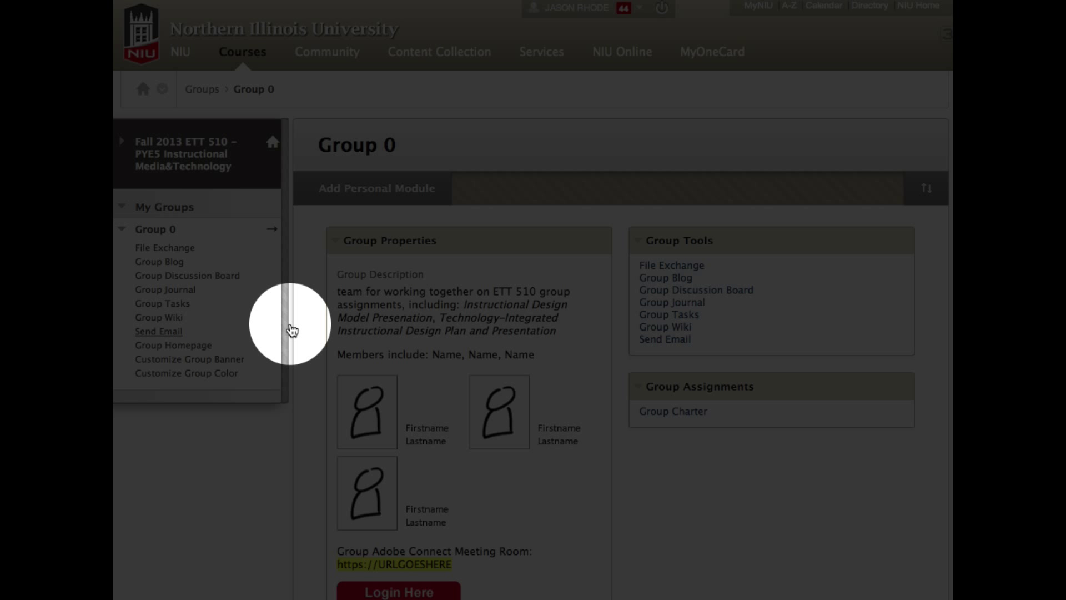
pyautogui.click(677, 279)
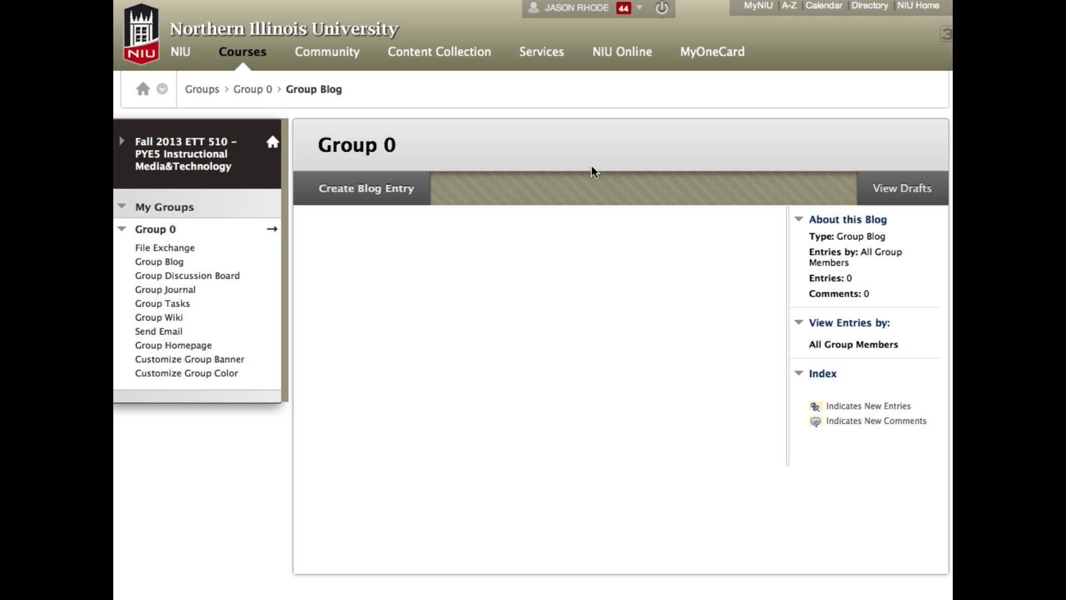
pyautogui.click(243, 93)
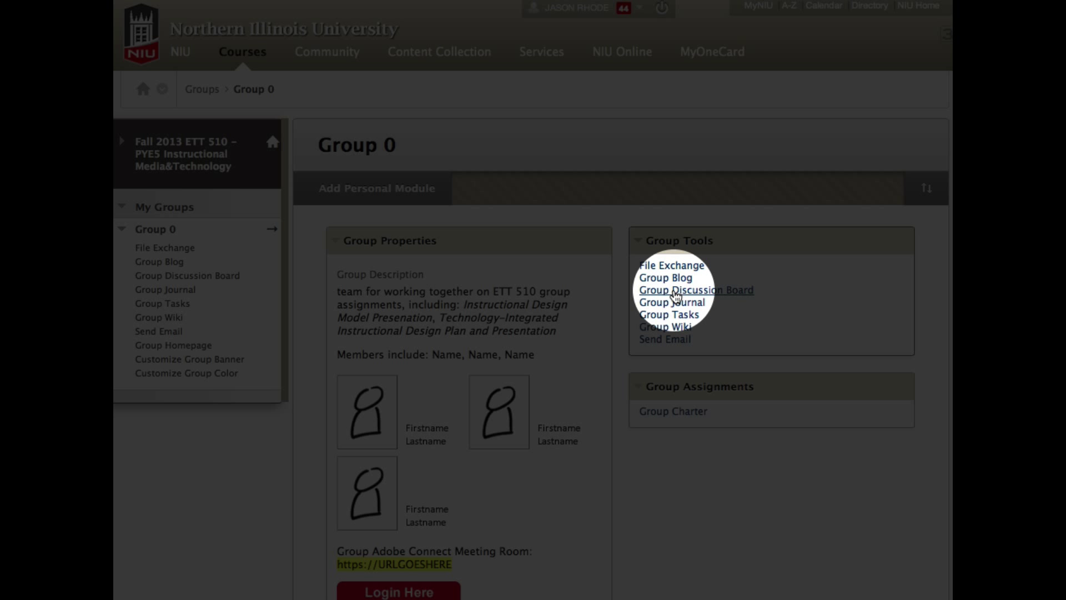
# Open the Group Discussion Board, examine the form for creating a forum, and return to the group homepage without submitting it.
pyautogui.click(675, 293)
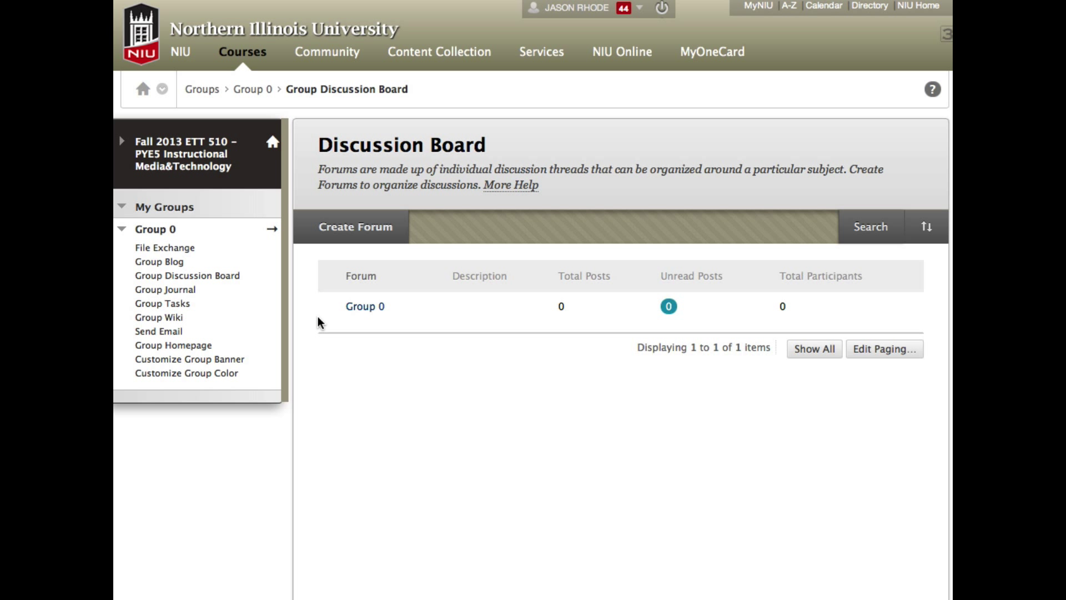
pyautogui.moveTo(418, 328)
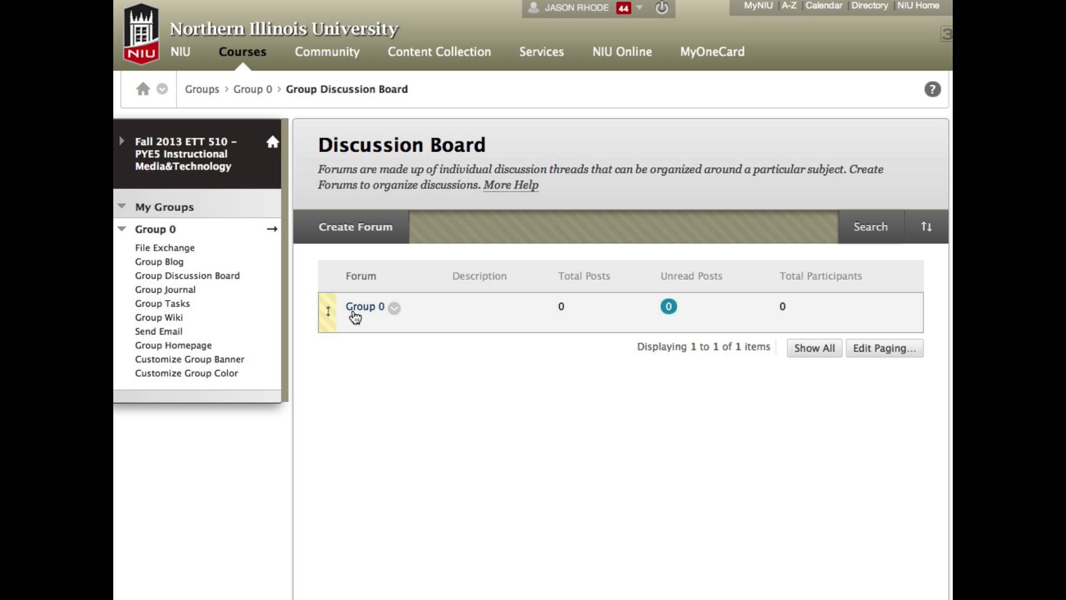
pyautogui.click(353, 228)
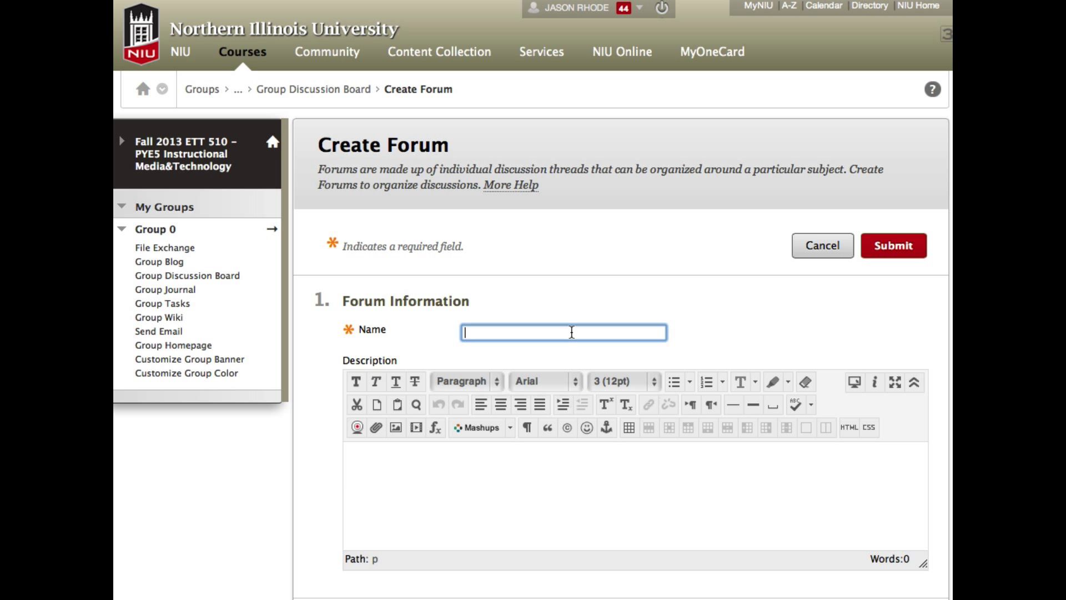
pyautogui.scroll(-3, 572, 332)
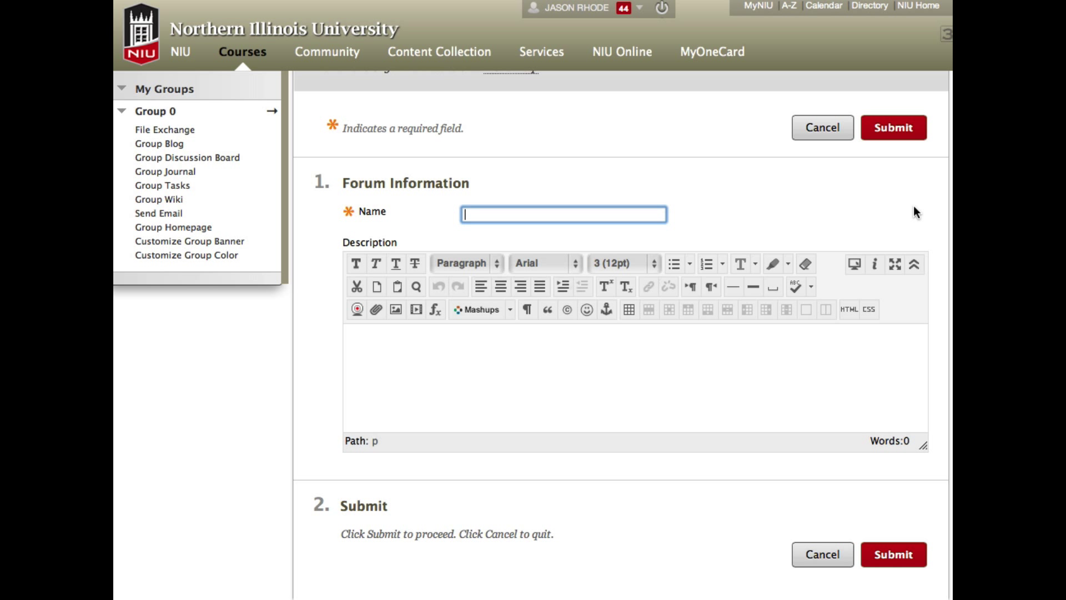
pyautogui.scroll(3, 914, 206)
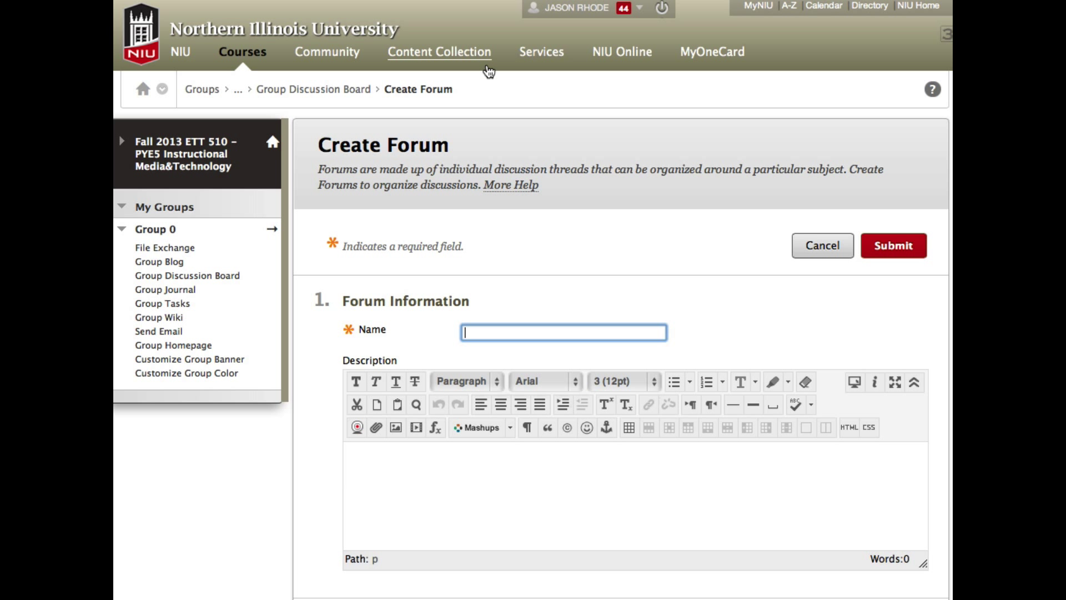
pyautogui.click(343, 93)
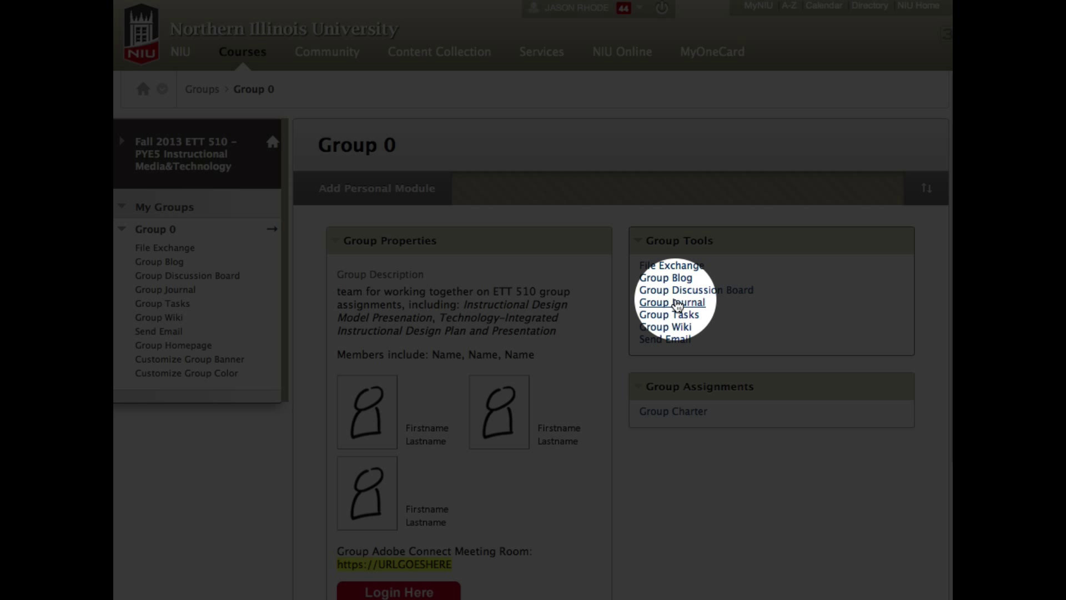
# View the Group Journal and the Group Tasks creation form, returning to the group homepage after each.
pyautogui.click(676, 302)
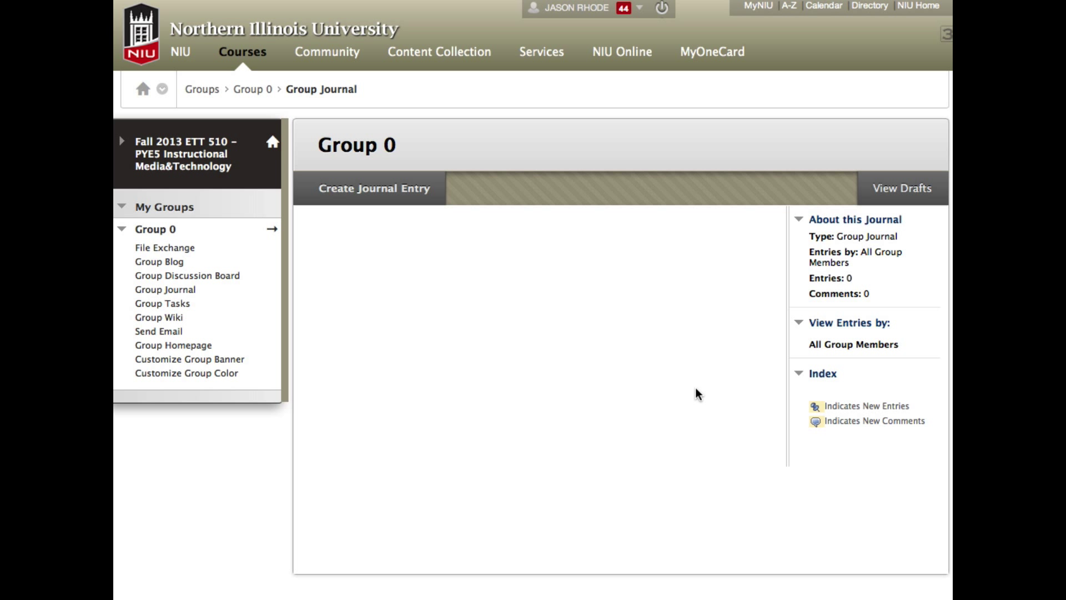
pyautogui.click(256, 91)
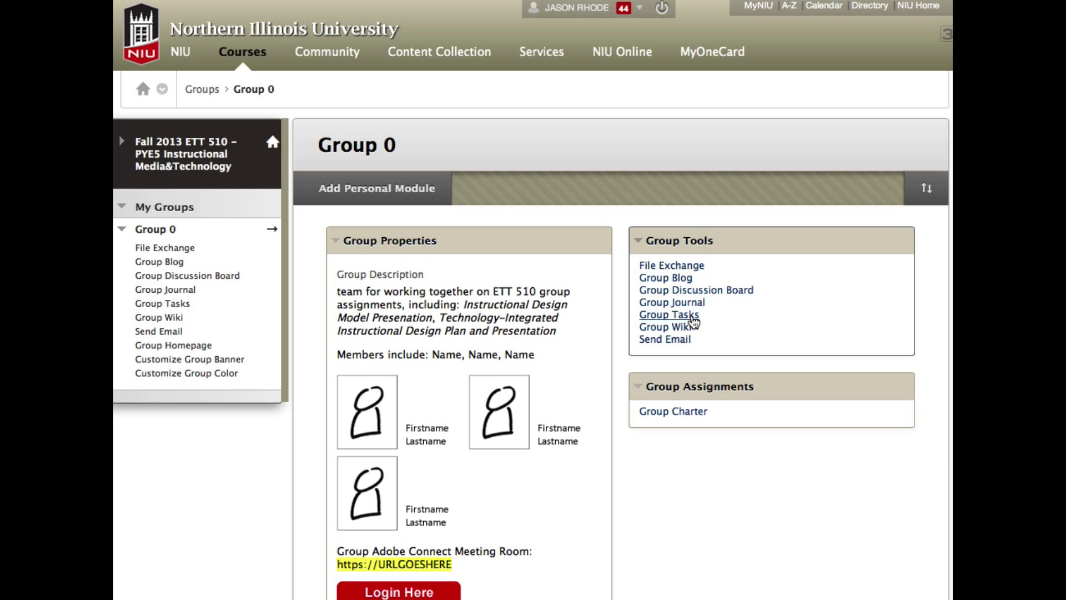
pyautogui.click(693, 321)
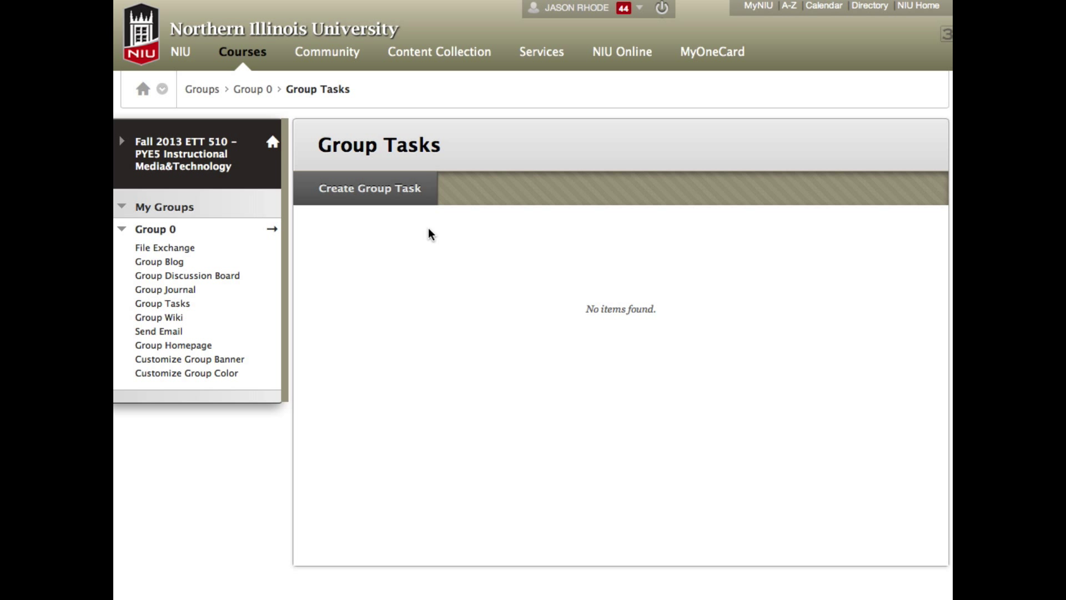
pyautogui.click(400, 203)
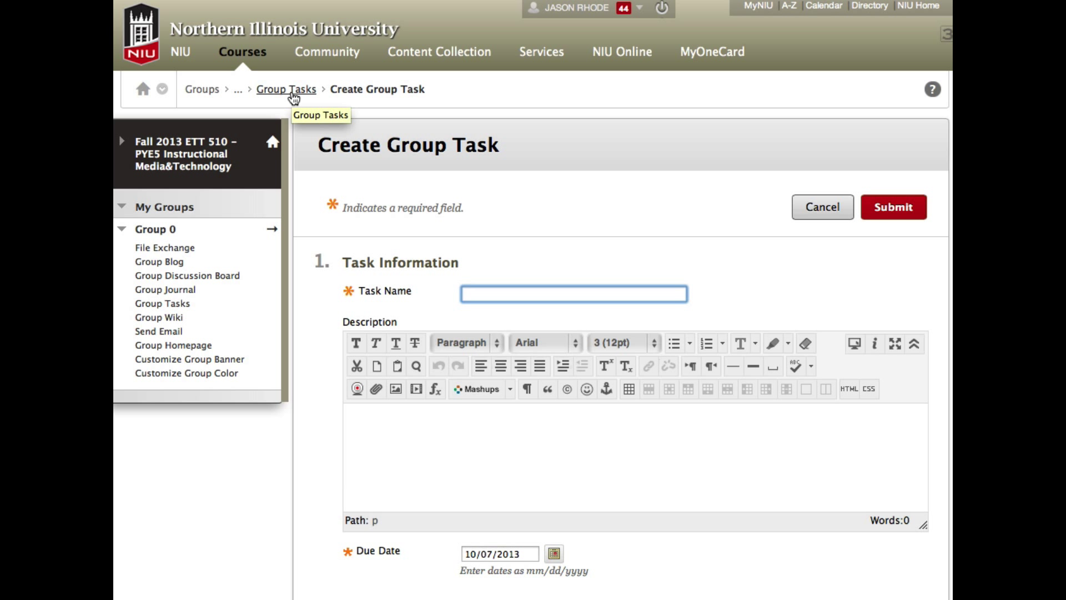
pyautogui.click(239, 89)
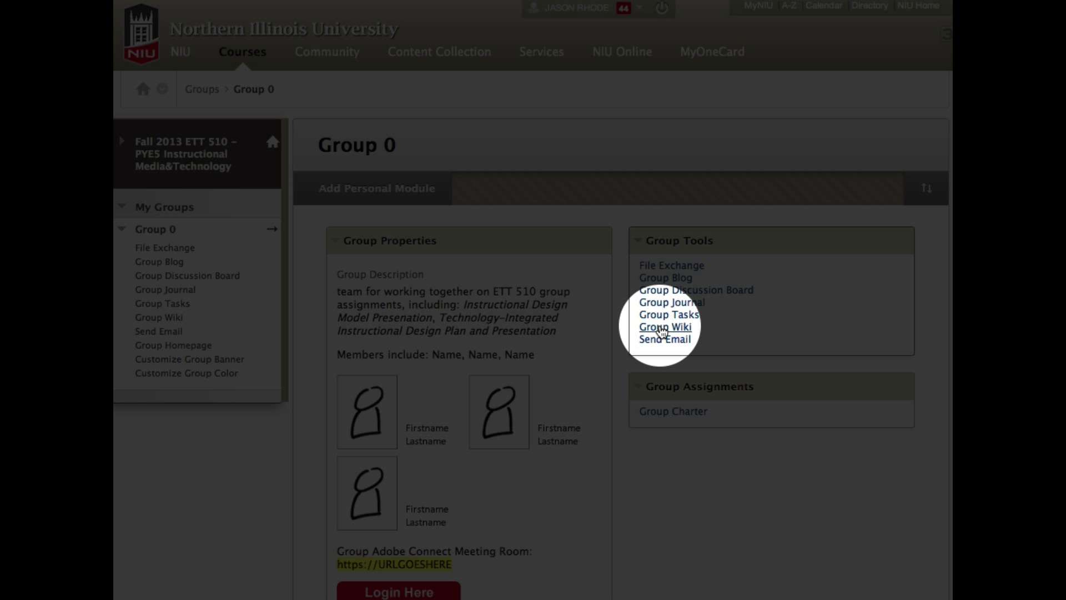
# Create a page named "Home Page" in the Group Wiki and return to the group homepage.
pyautogui.click(662, 328)
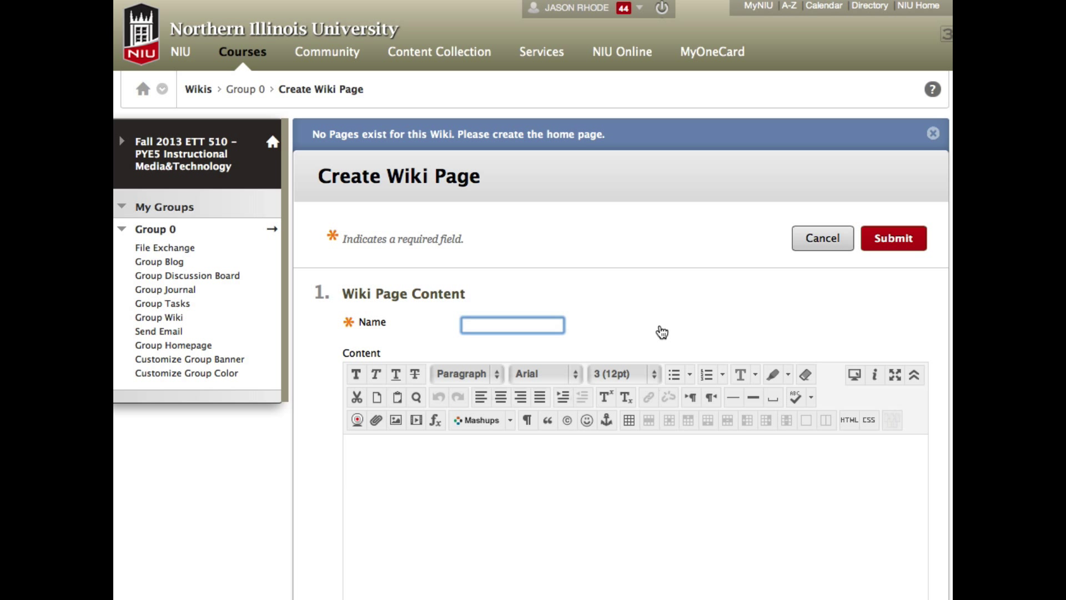
pyautogui.write('Home Page')
pyautogui.click(892, 253)
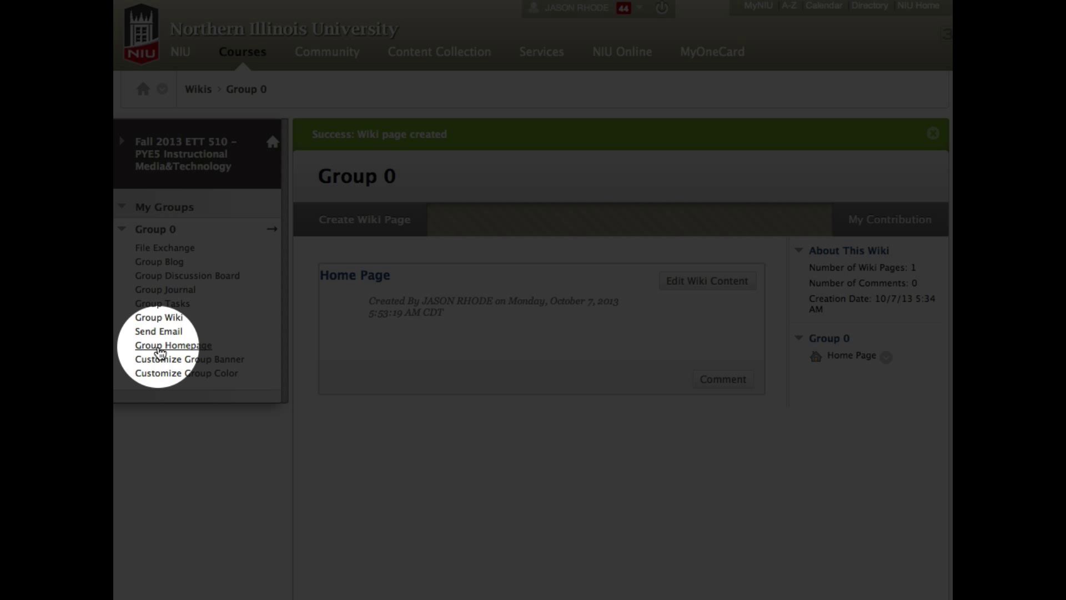
pyautogui.click(160, 347)
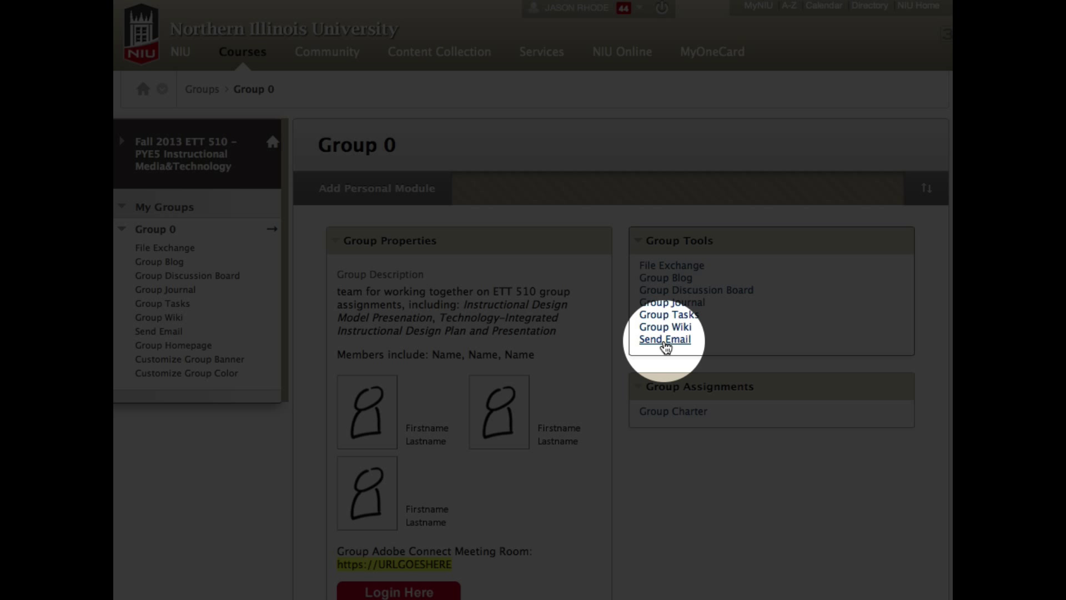
# Start a group email and add all available group members as recipients.
pyautogui.click(664, 339)
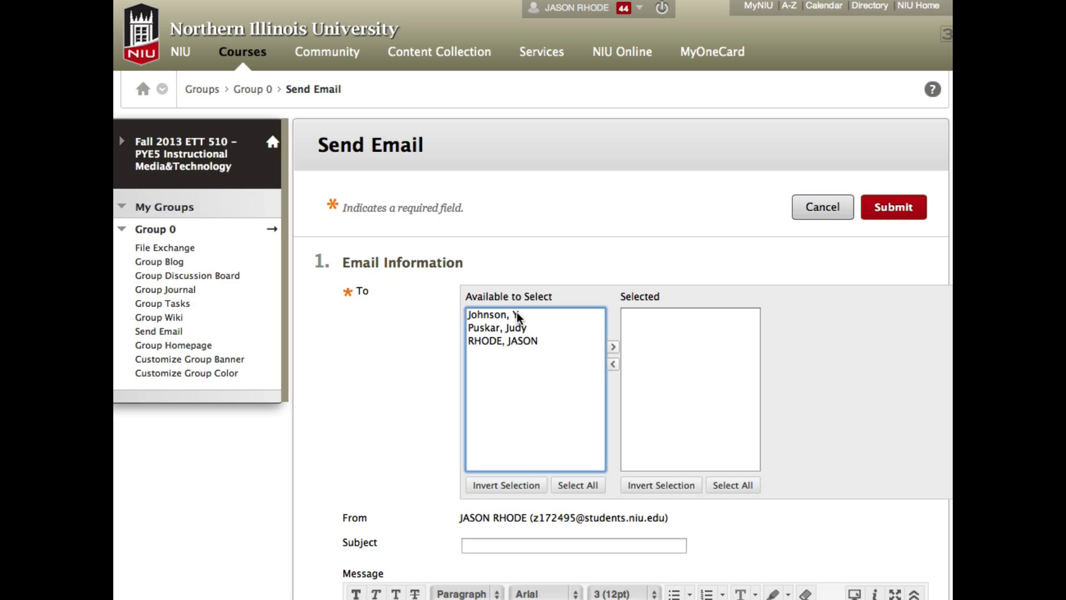
pyautogui.click(516, 317)
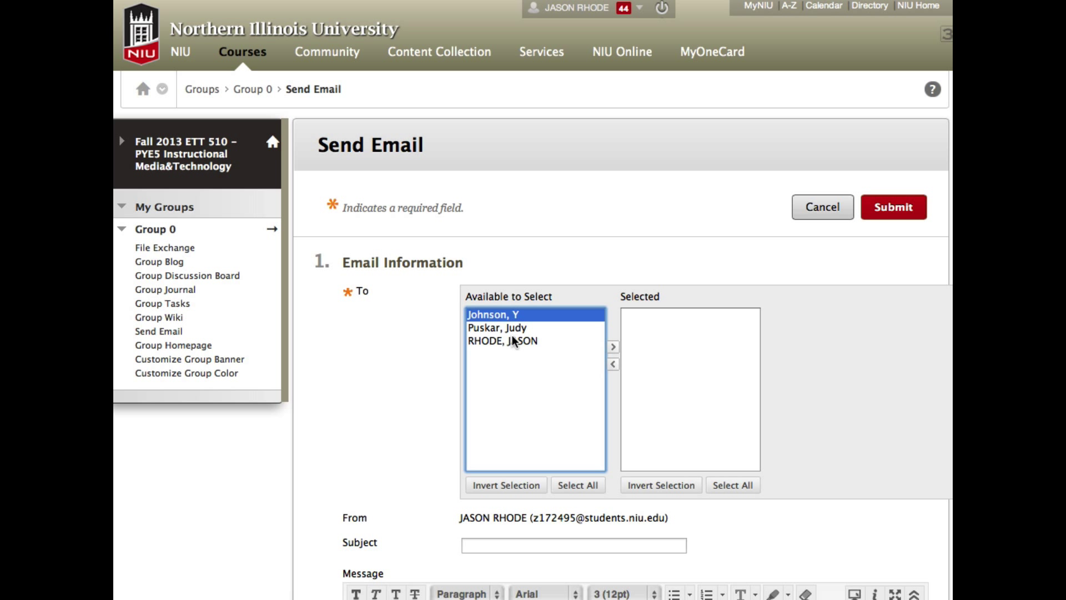
pyautogui.click(512, 342)
pyautogui.click(614, 346)
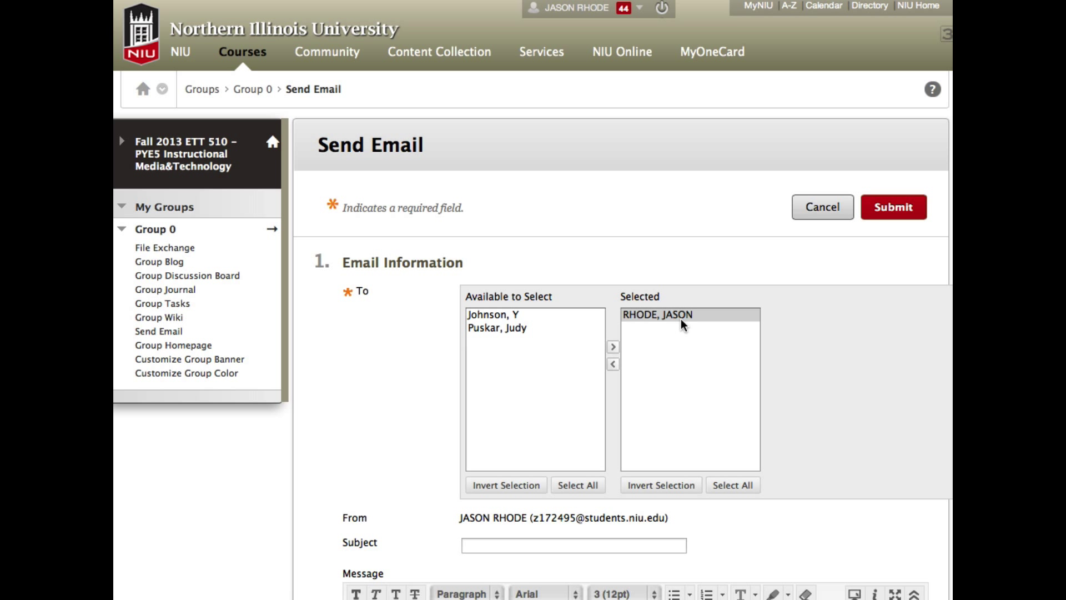
pyautogui.click(519, 316)
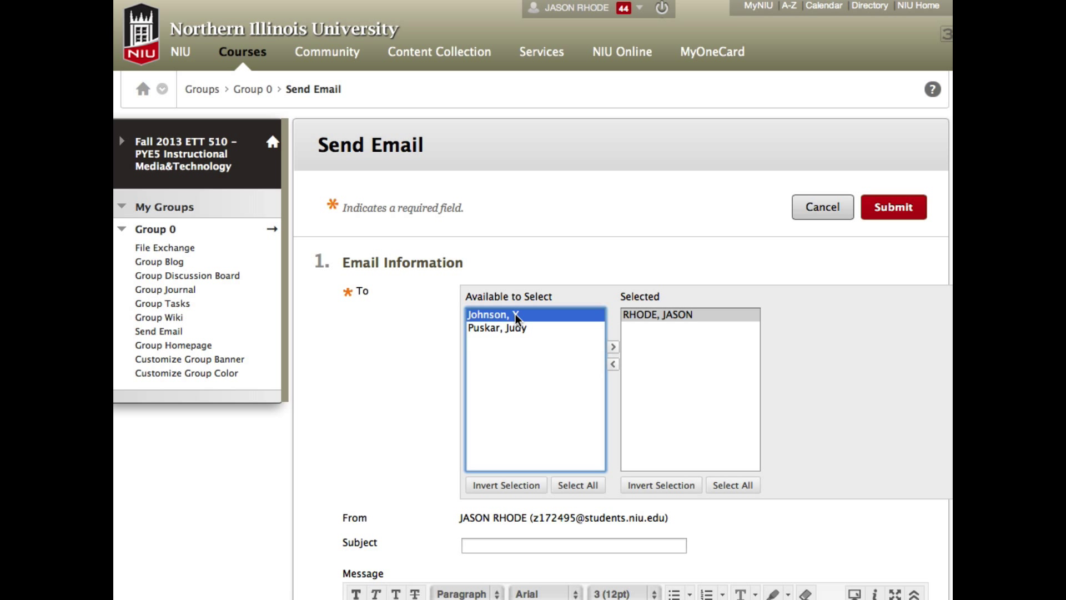
pyautogui.click(583, 486)
pyautogui.click(613, 346)
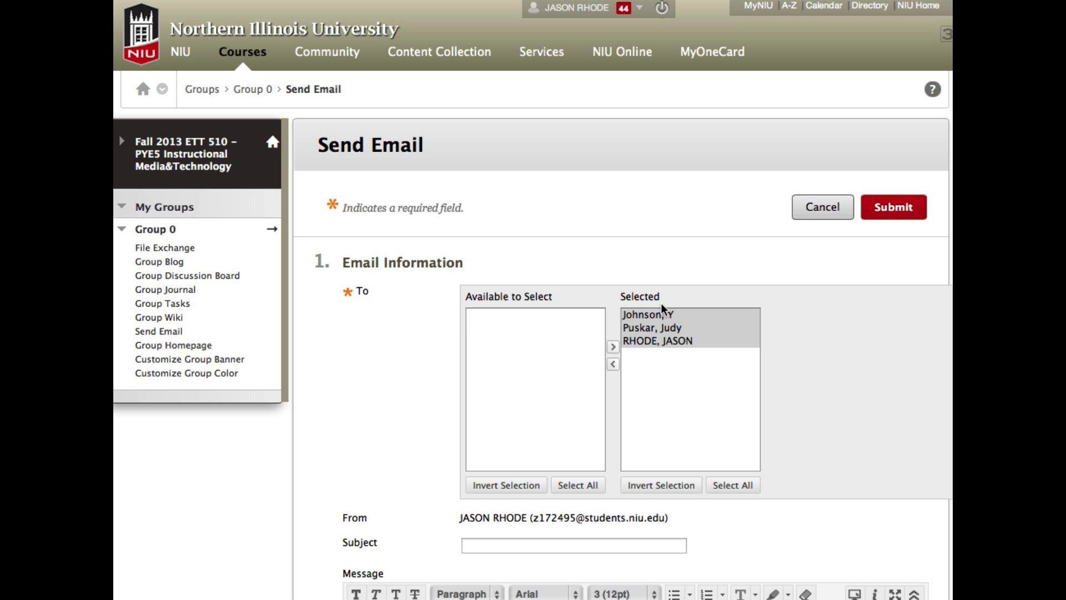
pyautogui.scroll(-2, 673, 368)
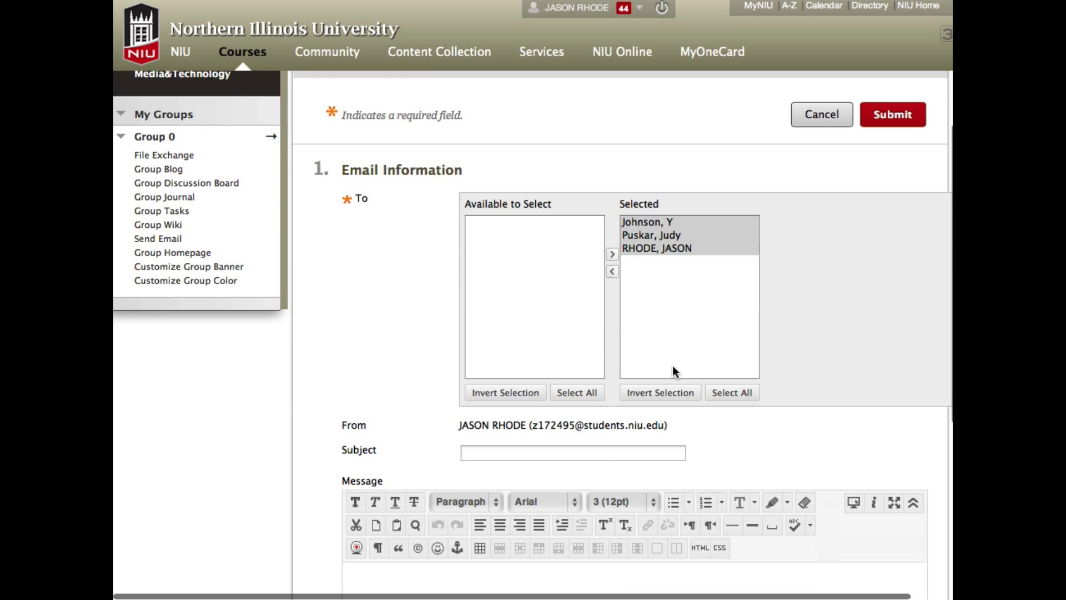
# Examine the group email form's subject, message, attachment and submit sections, and cancel the email without sending it.
pyautogui.scroll(-3, 673, 367)
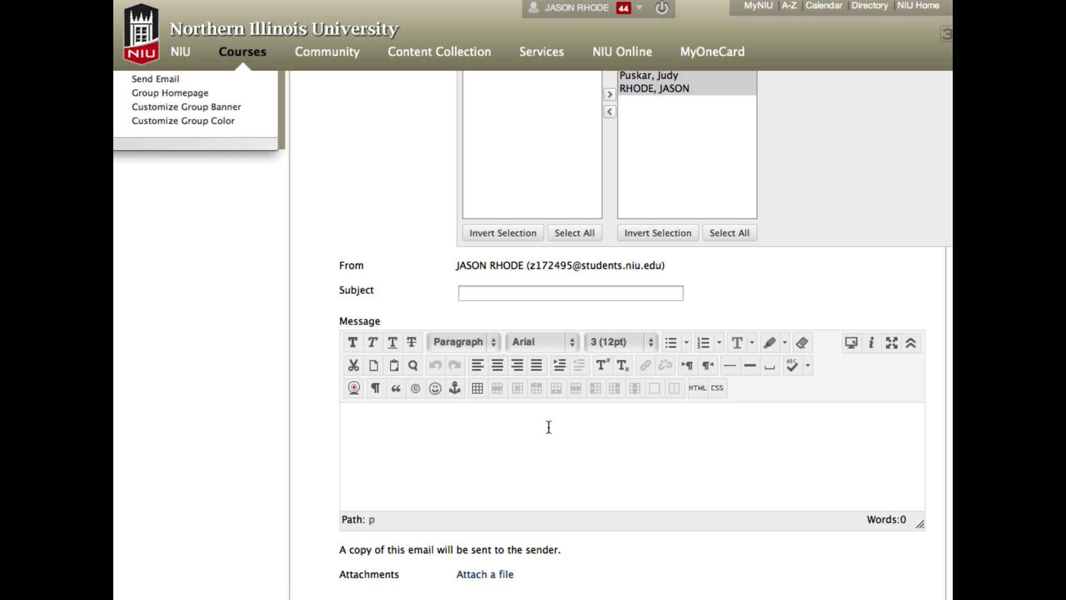
pyautogui.scroll(-2, 548, 426)
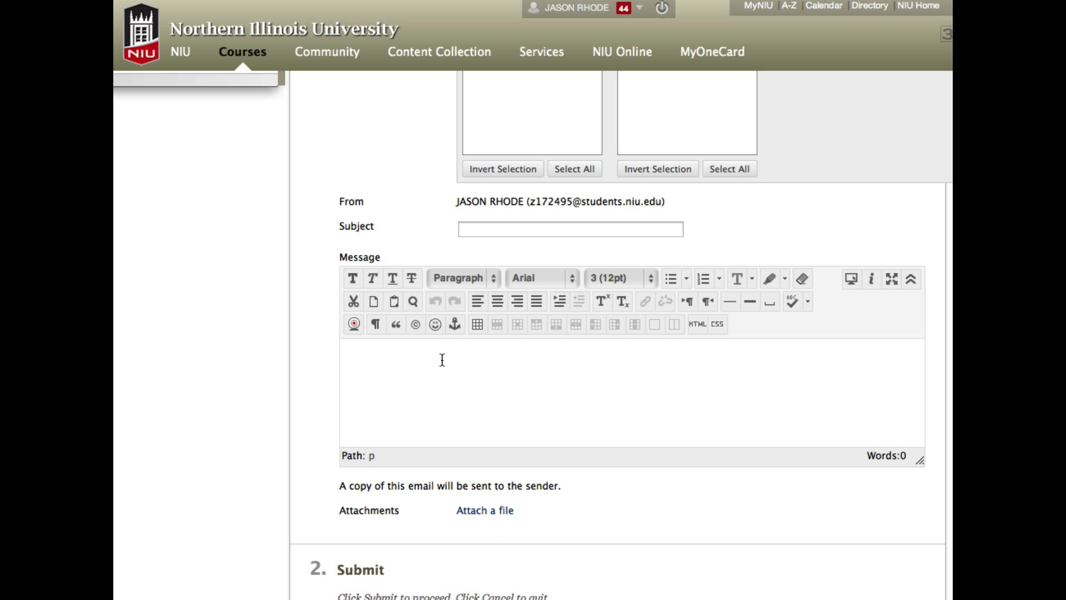
pyautogui.scroll(-2, 594, 478)
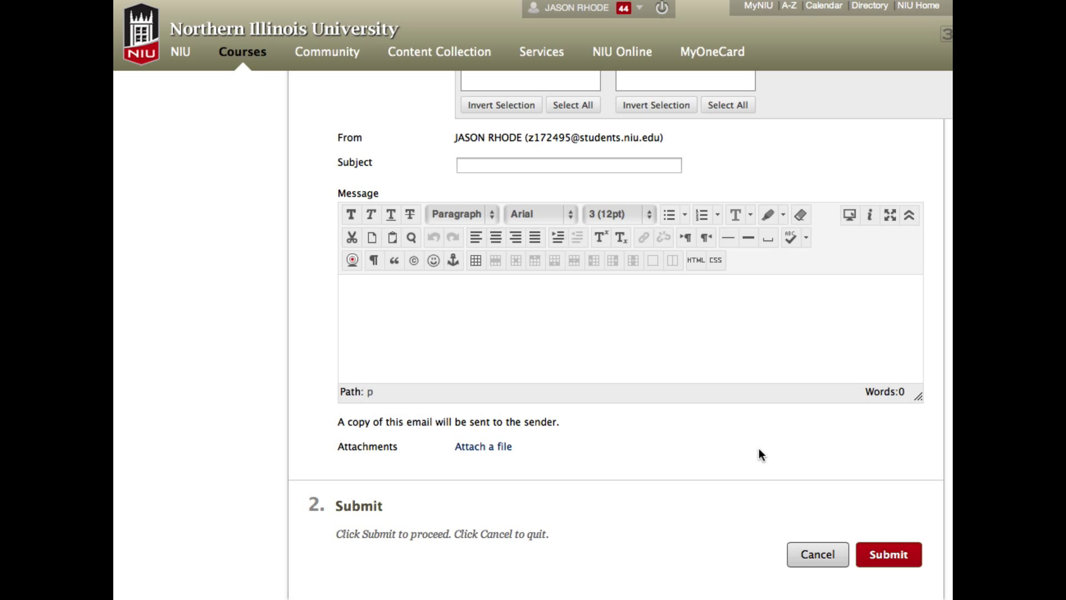
pyautogui.scroll(8, 759, 448)
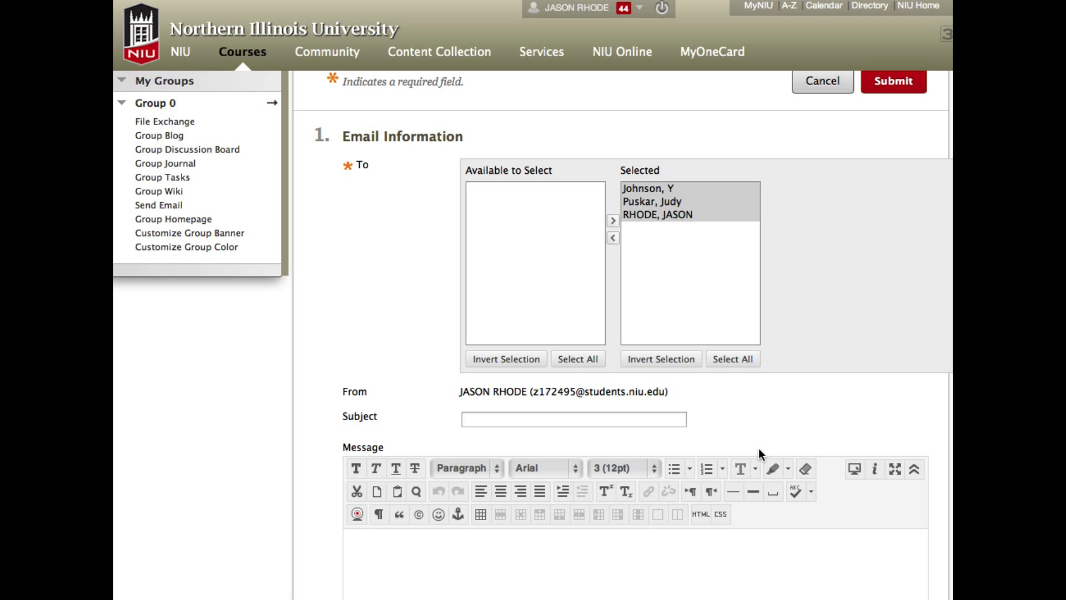
pyautogui.scroll(4, 758, 448)
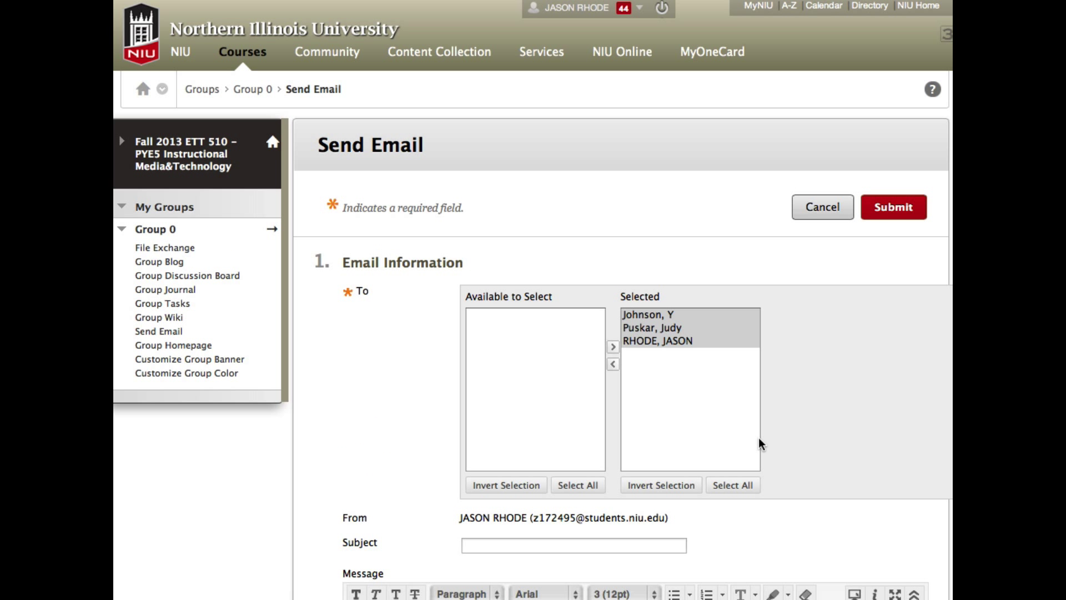
pyautogui.click(823, 208)
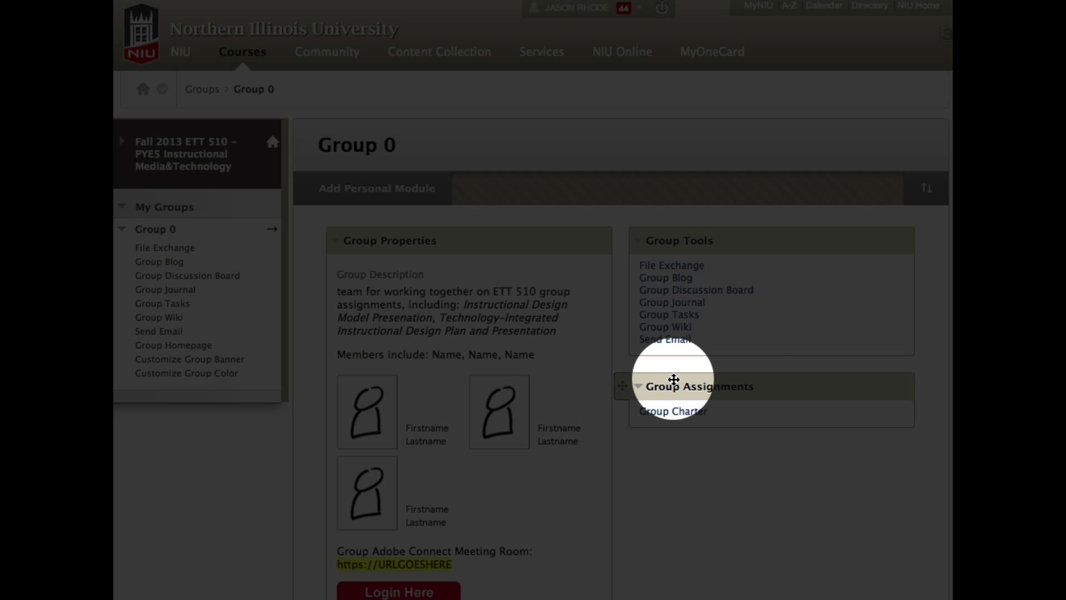
# Open the Group Charter assignment from the group homepage and examine its instructions, due date, template file and submission section.
pyautogui.moveTo(715, 385)
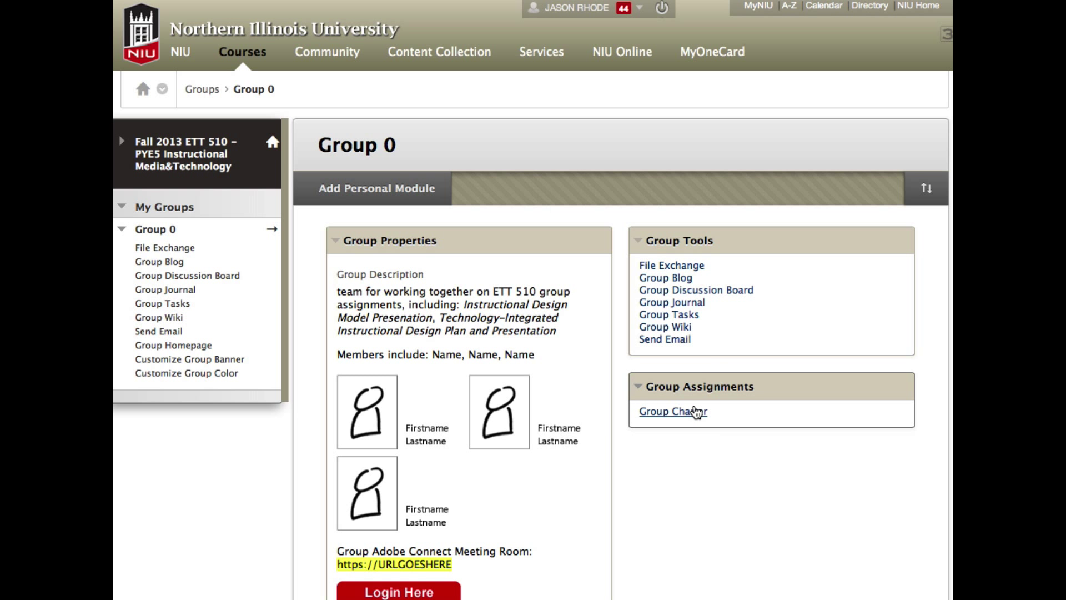
pyautogui.click(697, 412)
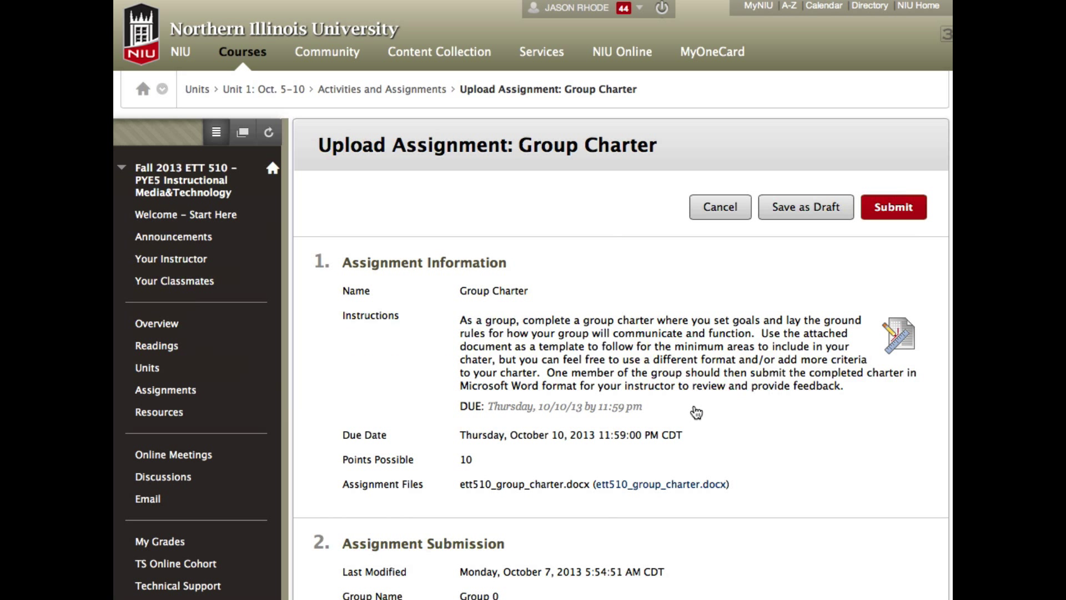
pyautogui.scroll(-5, 697, 412)
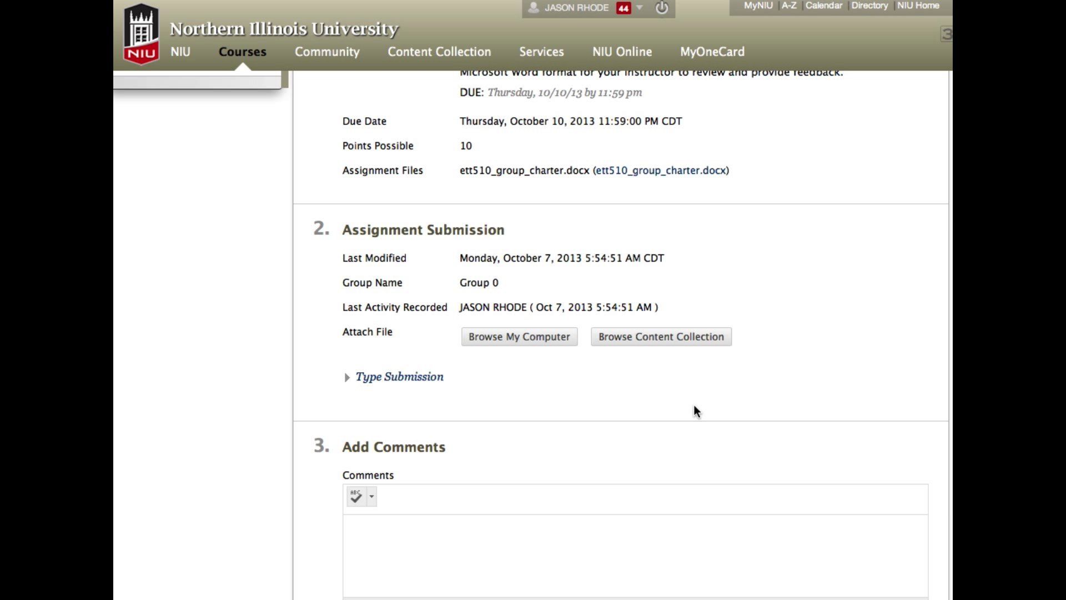
pyautogui.scroll(5, 694, 409)
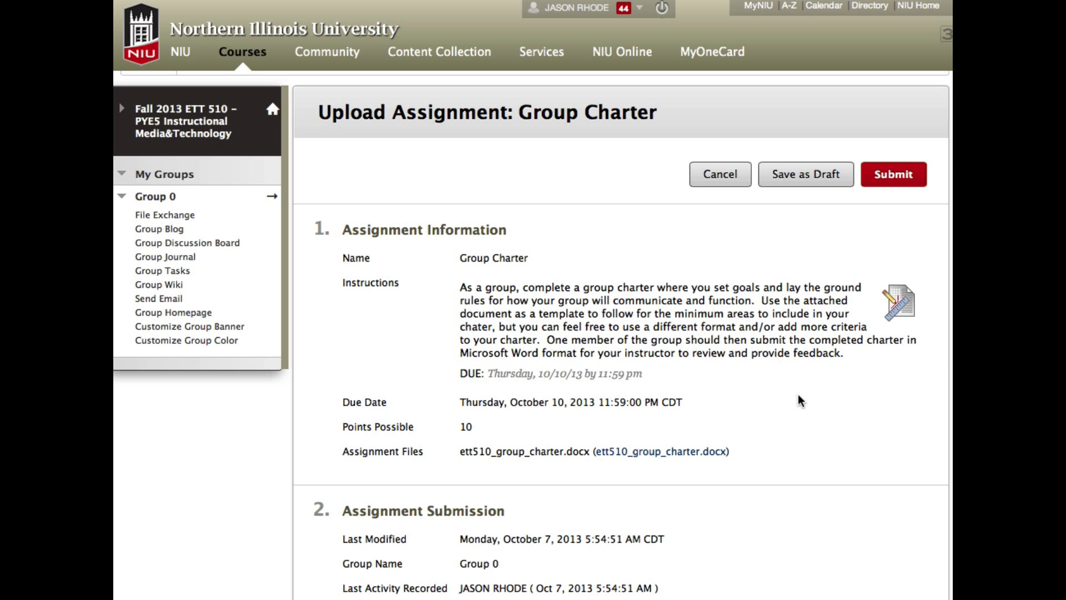
pyautogui.scroll(-3, 755, 465)
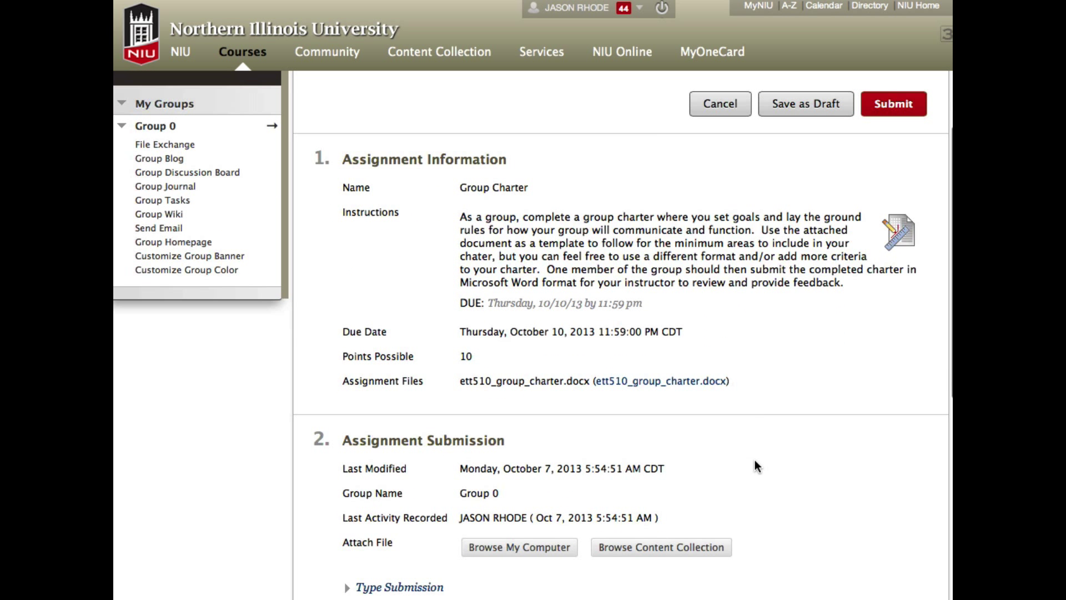
pyautogui.scroll(-8, 814, 433)
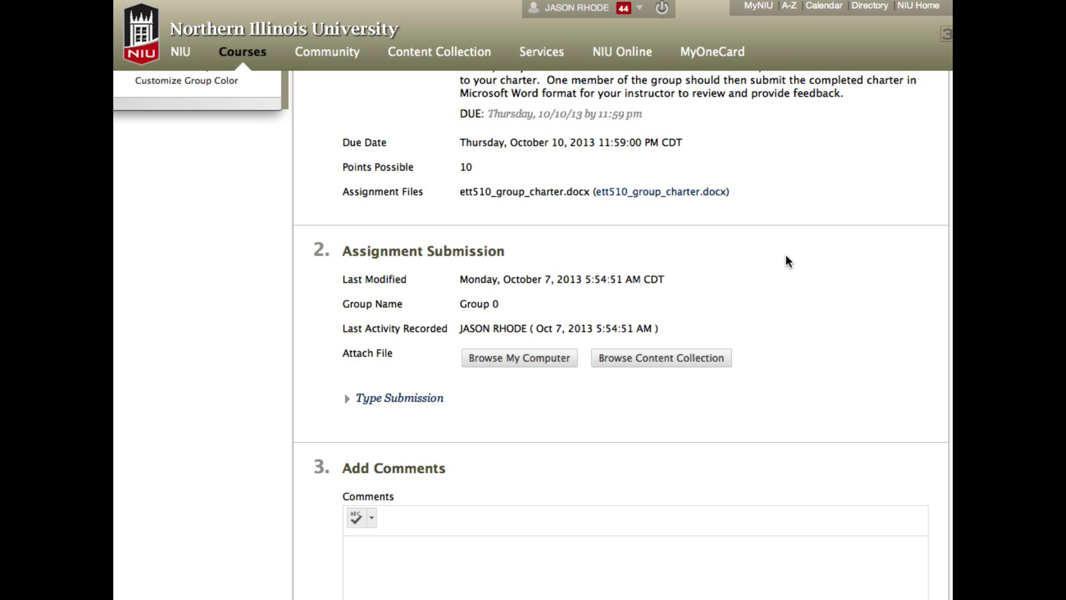
# Examine the Group Charter's file attachment, typed submission and comments options, cancel the upload, and return to the group homepage.
pyautogui.click(518, 364)
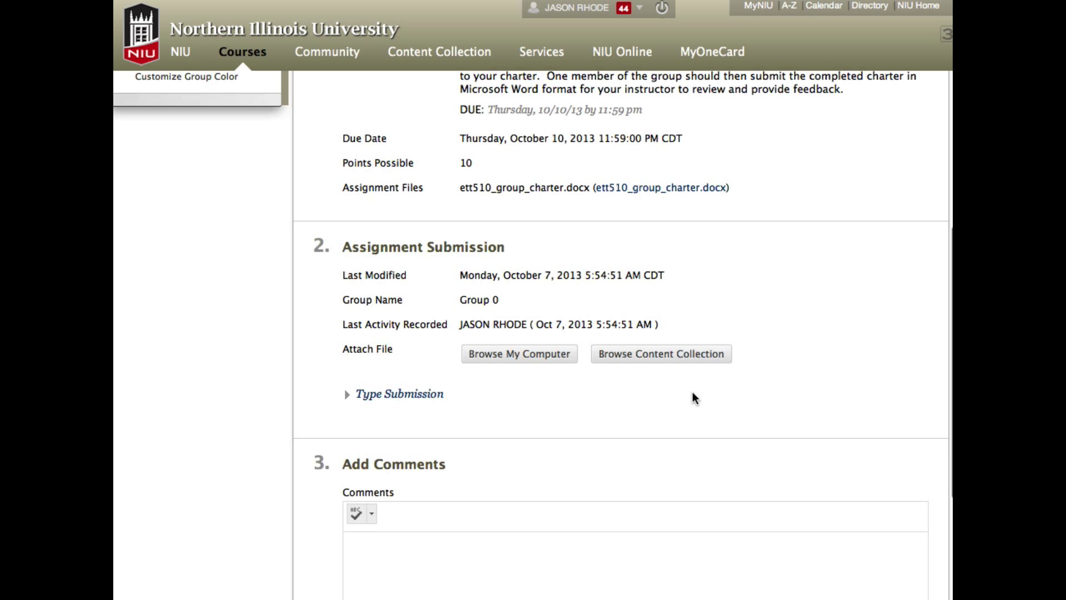
pyautogui.scroll(-3, 692, 391)
pyautogui.click(489, 405)
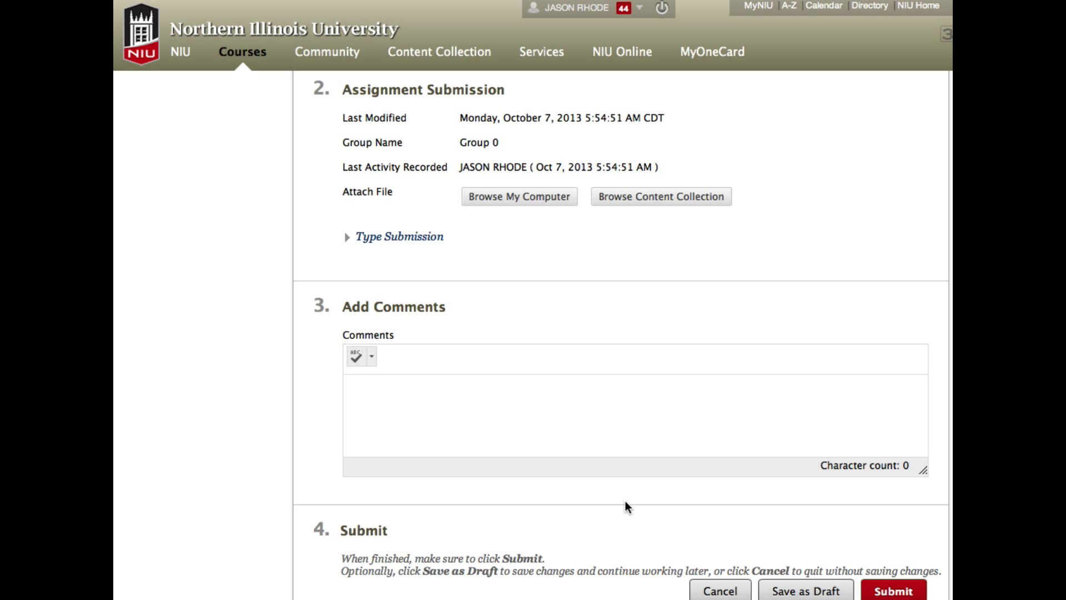
pyautogui.click(434, 377)
pyautogui.scroll(7, 856, 525)
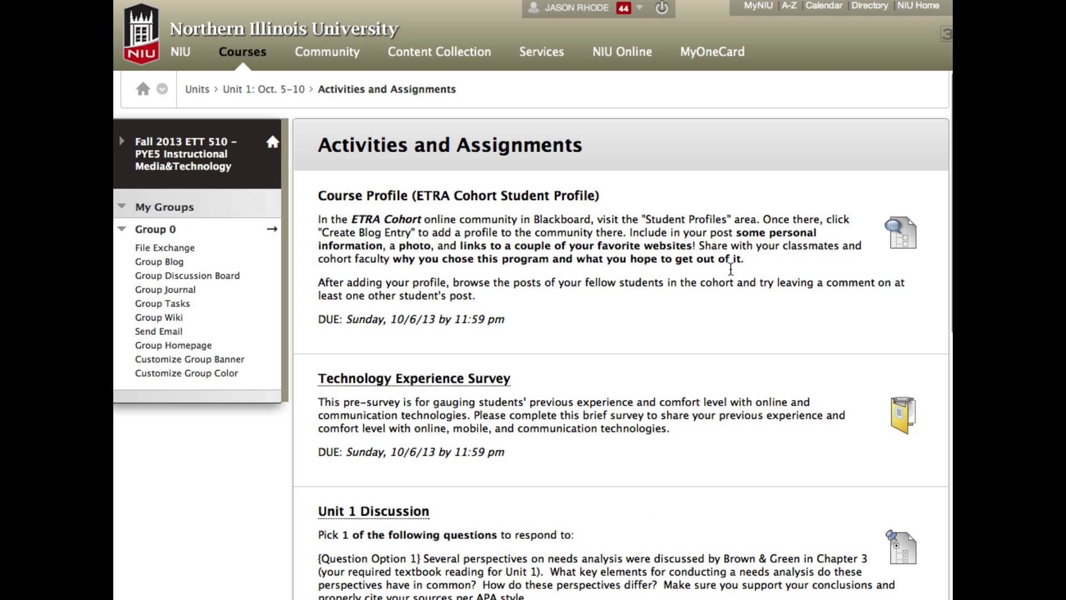
pyautogui.click(179, 347)
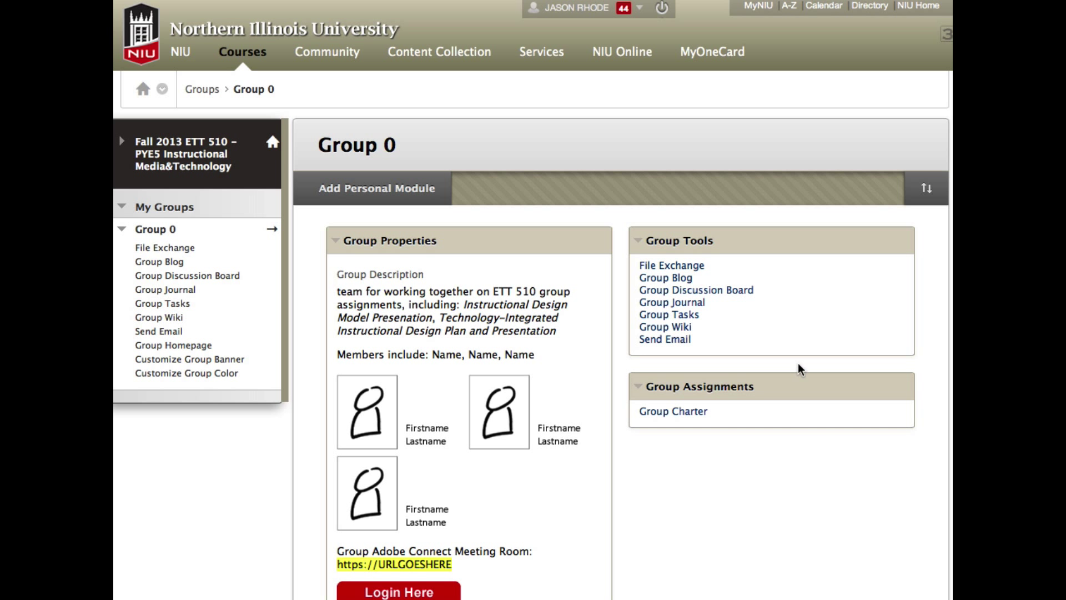
# Look over the Group Properties, Group Tools and Group Assignments modules on the group homepage.
pyautogui.moveTo(762, 237)
pyautogui.mouseDown()
pyautogui.moveTo(429, 271)
pyautogui.moveTo(450, 259)
pyautogui.moveTo(749, 317)
pyautogui.moveTo(761, 242)
pyautogui.mouseUp()
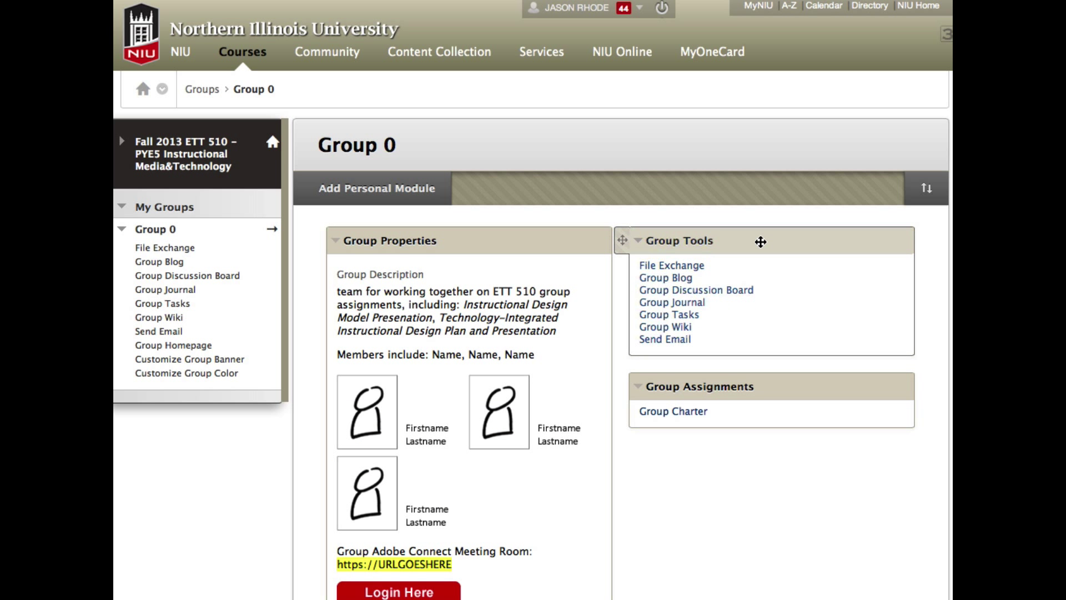
pyautogui.scroll(-5, 739, 487)
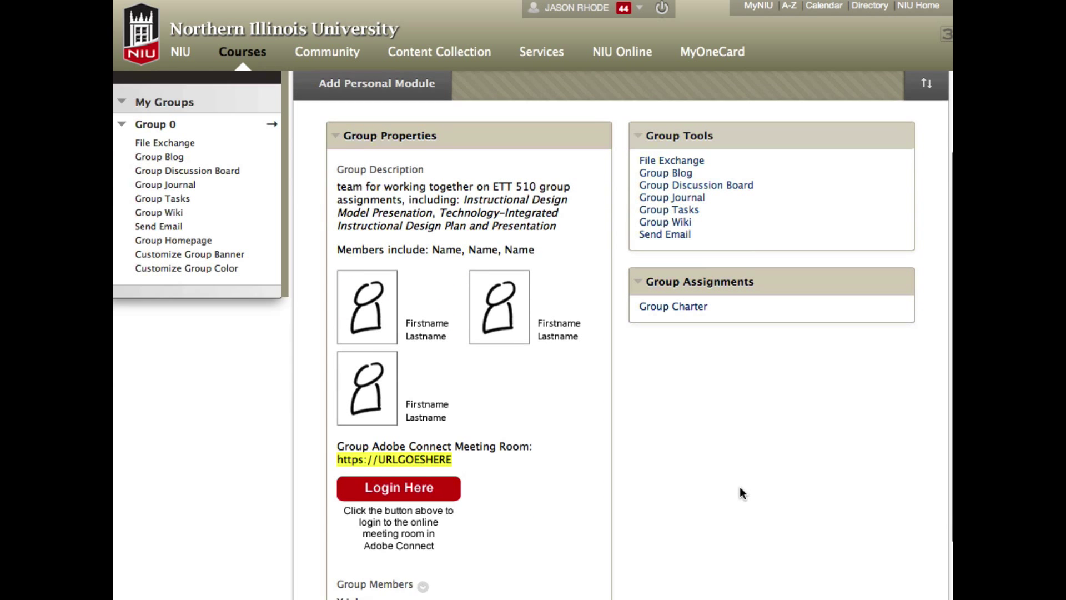
pyautogui.scroll(5, 740, 487)
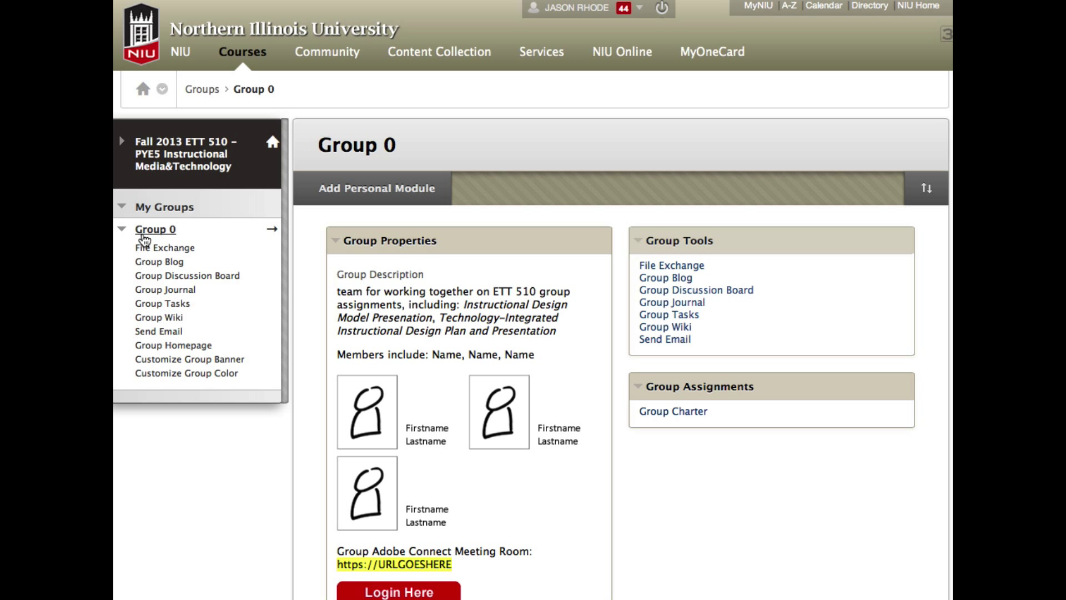
# Collapse and re-expand the Group 0 links under My Groups, and reopen the group homepage from there.
pyautogui.click(122, 232)
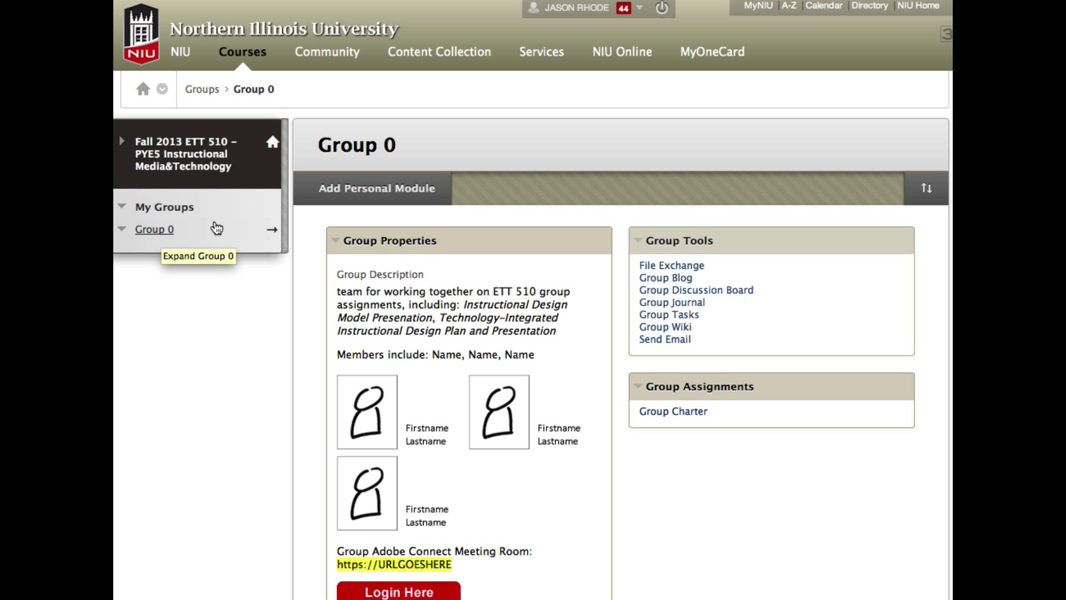
pyautogui.click(273, 232)
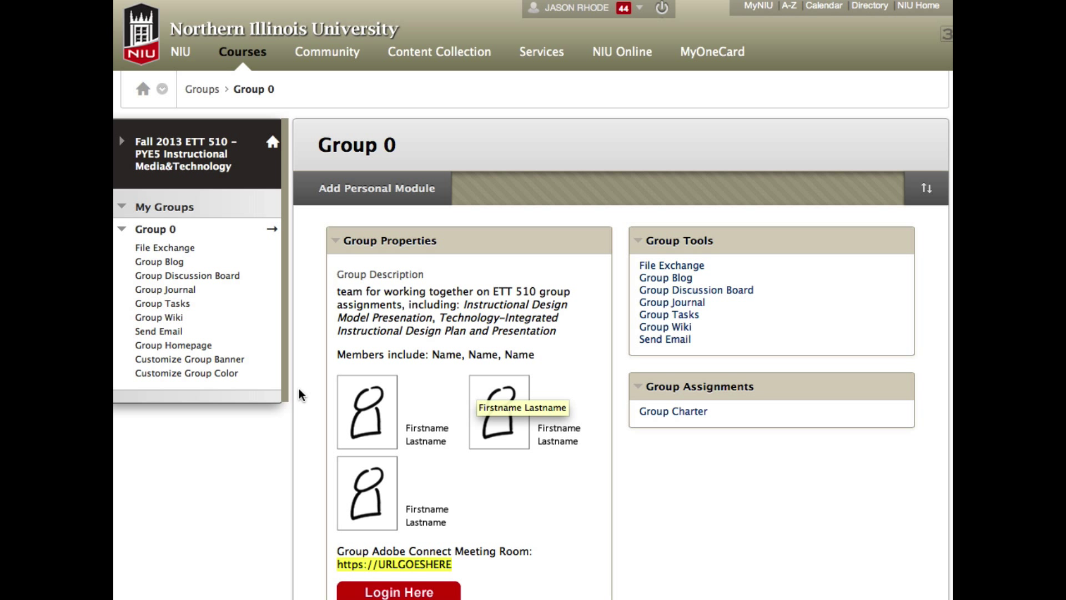
pyautogui.click(152, 233)
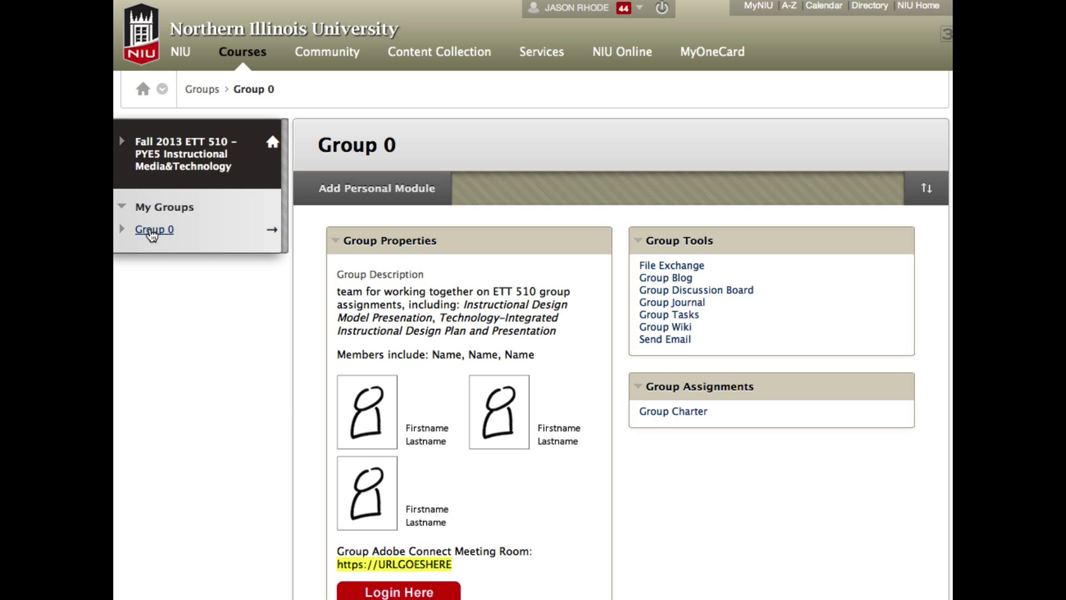
pyautogui.click(152, 232)
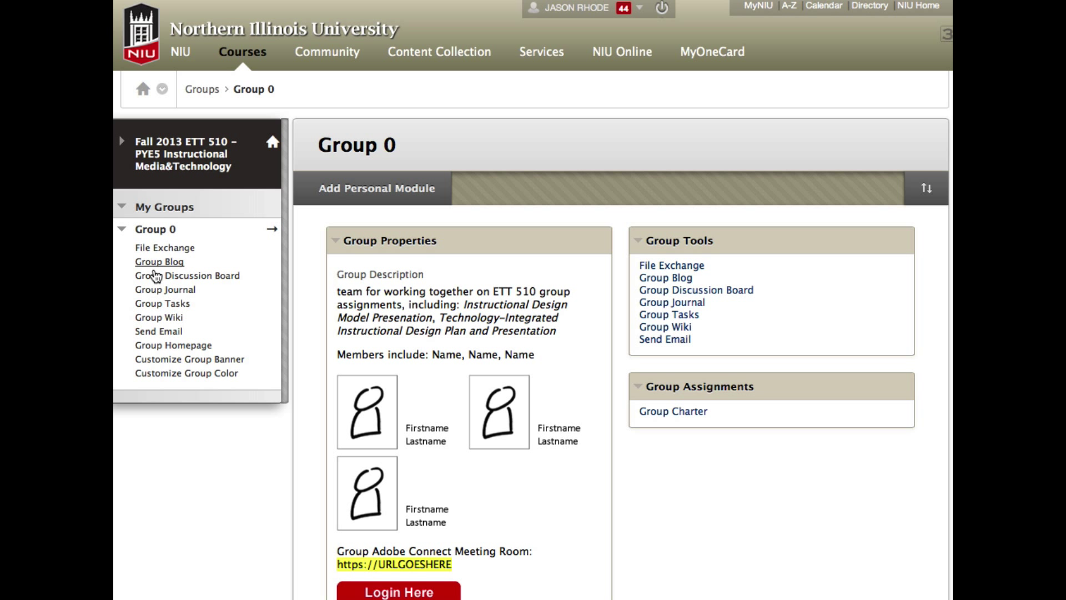